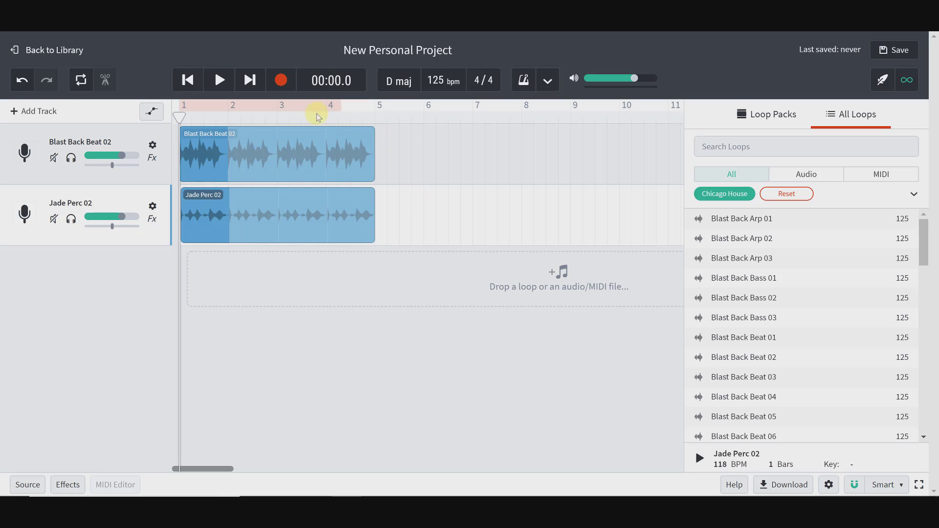
Step: Play the first bars of the project to hear both loops together
{"action": "left_click", "coordinate": [218, 83]}
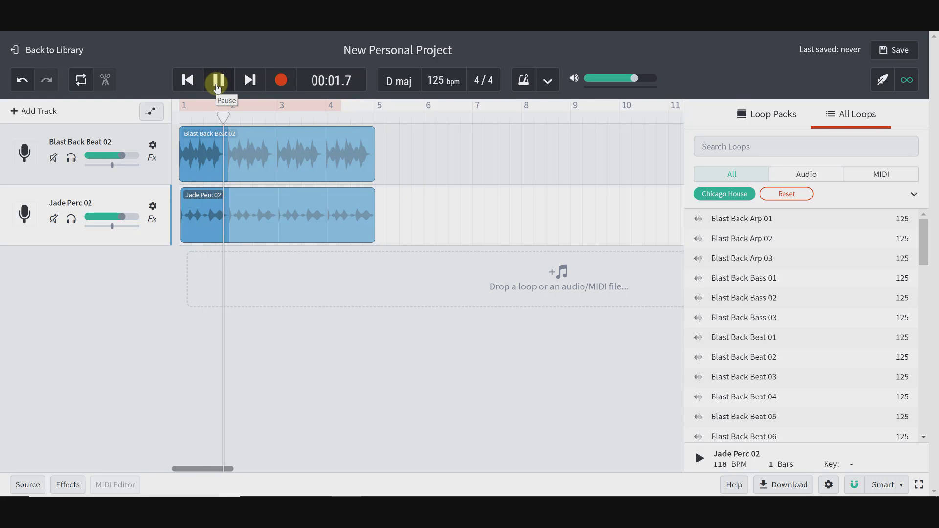
{"action": "left_click", "coordinate": [218, 86]}
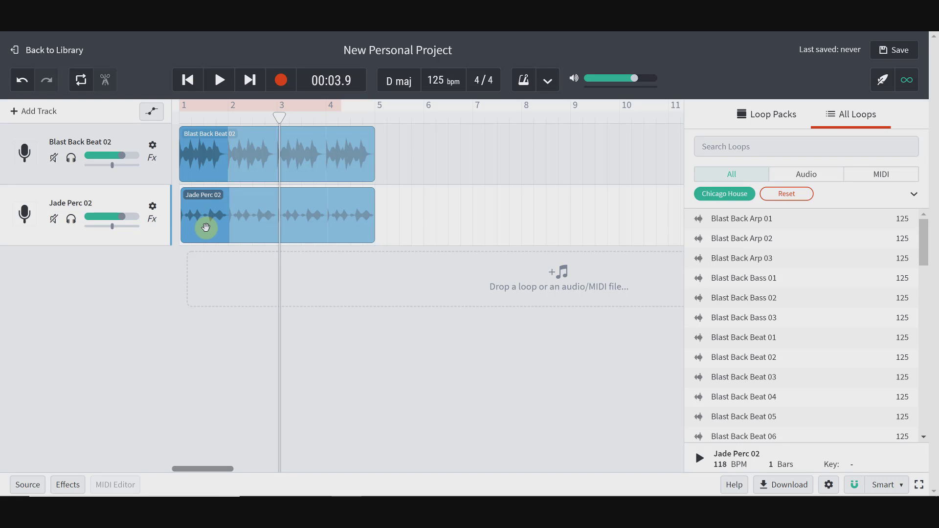
Step: Hide the loop library and enlarge the timeline so the start of both regions at bar 1 is shown in detail
{"action": "left_click", "coordinate": [907, 82]}
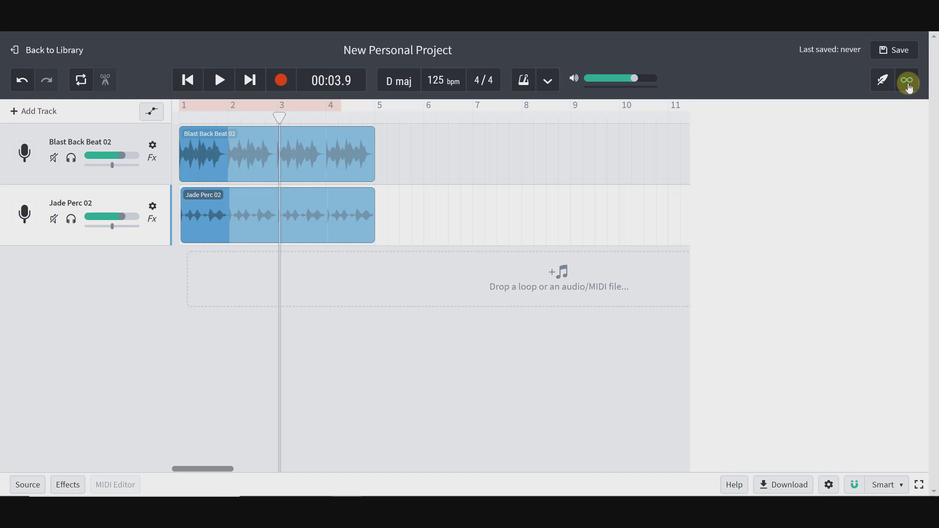
{"action": "left_click", "coordinate": [918, 114]}
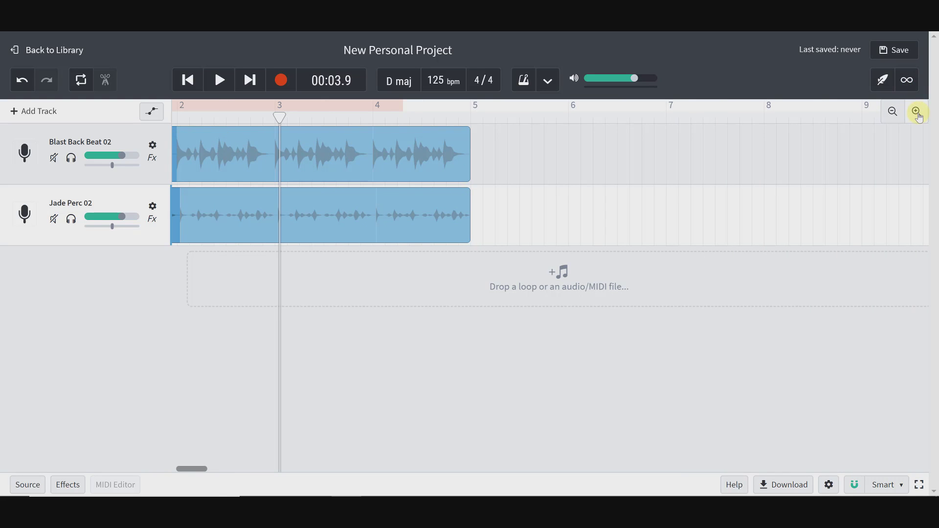
{"action": "left_click", "coordinate": [917, 113]}
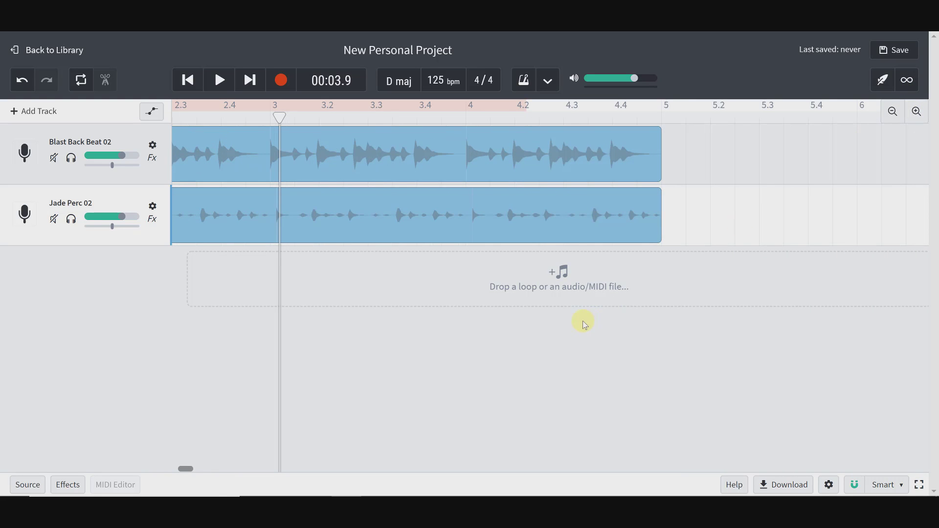
{"action": "scroll", "coordinate": [583, 322], "scroll_direction": "left", "scroll_amount": 5}
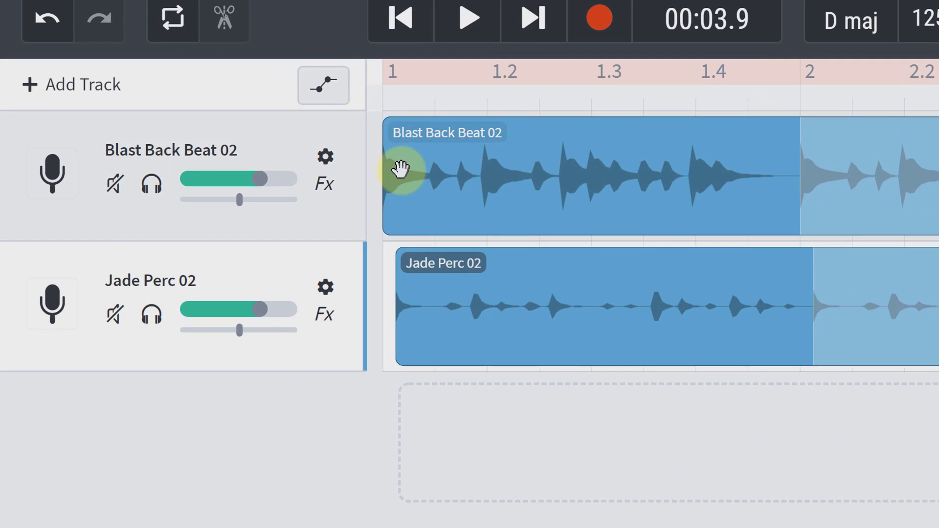
Step: Compare where the Blast Back Beat 02 and Jade Perc 02 regions start, and play both tracks from the beginning
{"action": "left_click", "coordinate": [434, 159]}
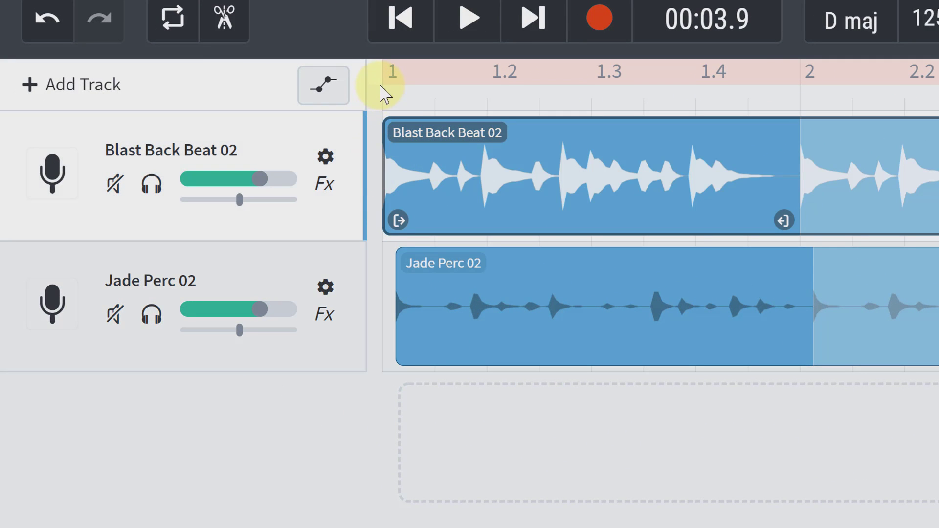
{"action": "left_click_drag", "start_coordinate": [418, 305], "coordinate": [403, 282]}
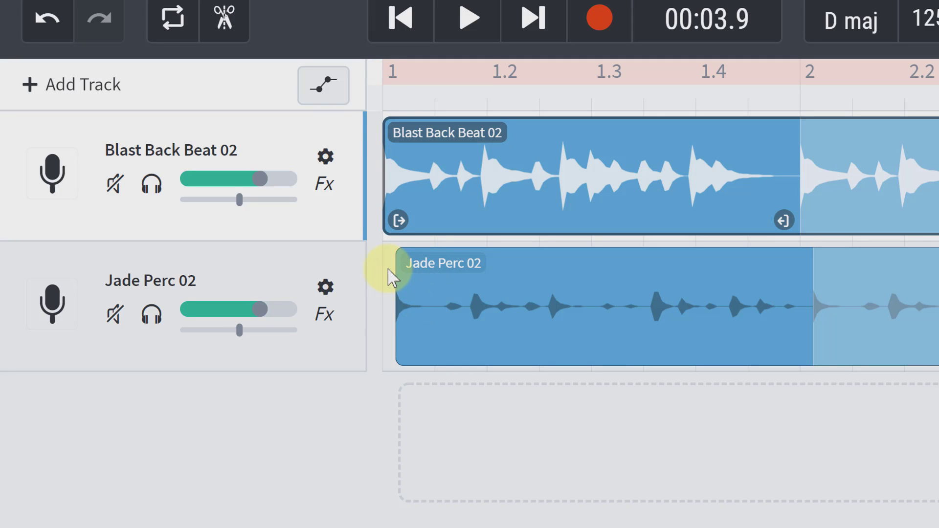
{"action": "left_click_drag", "start_coordinate": [481, 268], "coordinate": [500, 270]}
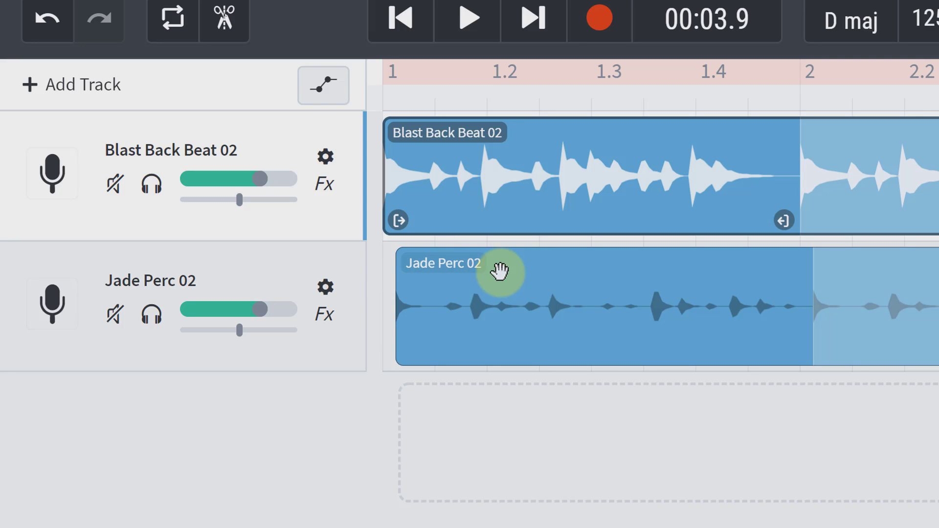
{"action": "left_click", "coordinate": [409, 28]}
{"action": "left_click", "coordinate": [464, 27]}
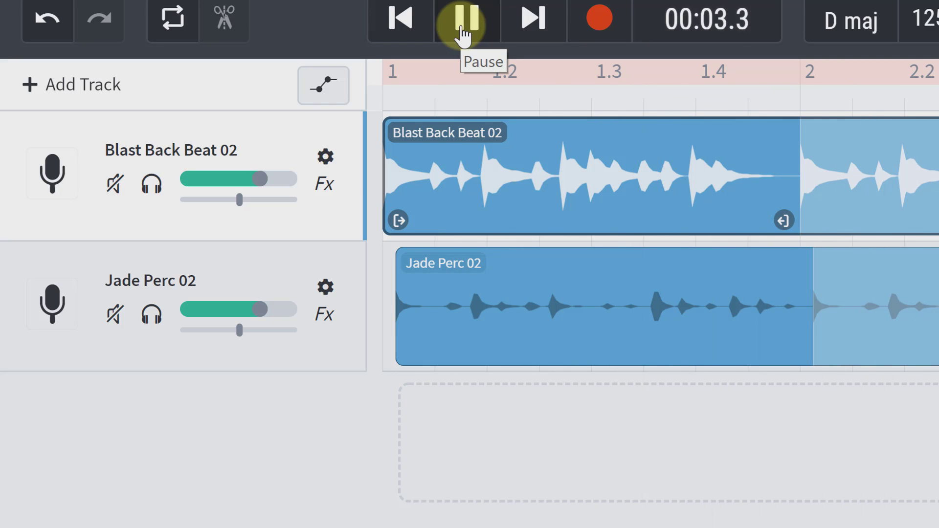
{"action": "left_click", "coordinate": [463, 27]}
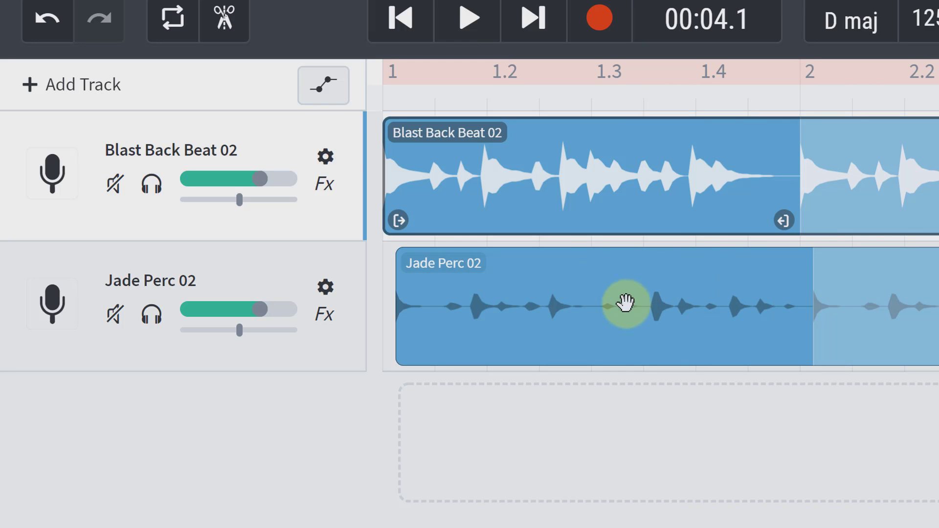
Step: Align the start of the Jade Perc 02 region with bar 1 and play the project from the beginning
{"action": "left_click_drag", "start_coordinate": [625, 287], "coordinate": [587, 286]}
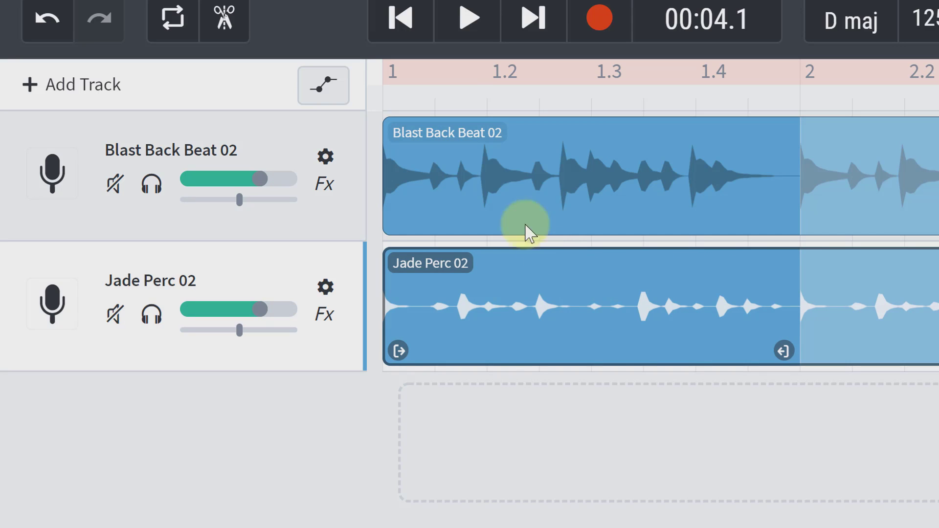
{"action": "left_click", "coordinate": [399, 20]}
{"action": "left_click", "coordinate": [465, 20]}
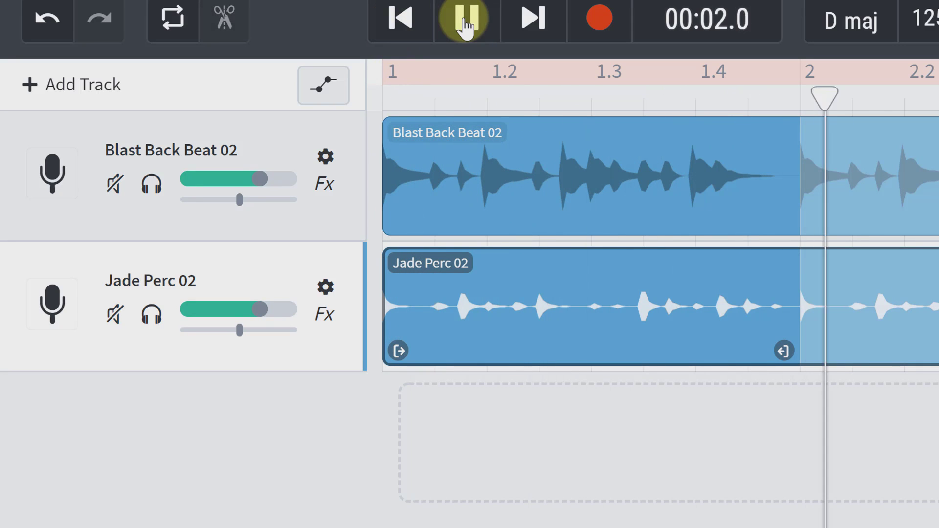
{"action": "left_click", "coordinate": [465, 21]}
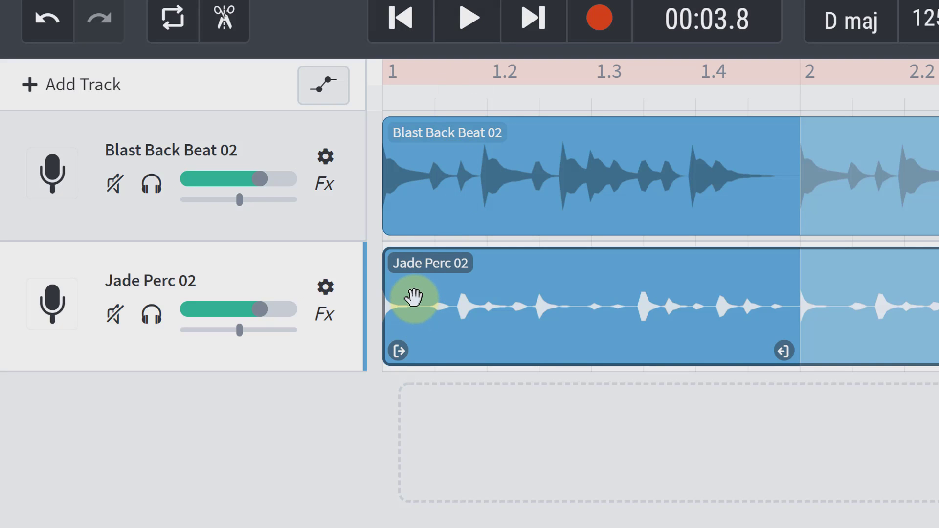
Step: Shift the Jade Perc 02 region slightly past the start of bar 1, off the beat, and play both tracks
{"action": "left_click_drag", "start_coordinate": [415, 300], "coordinate": [453, 299]}
{"action": "left_click", "coordinate": [447, 22]}
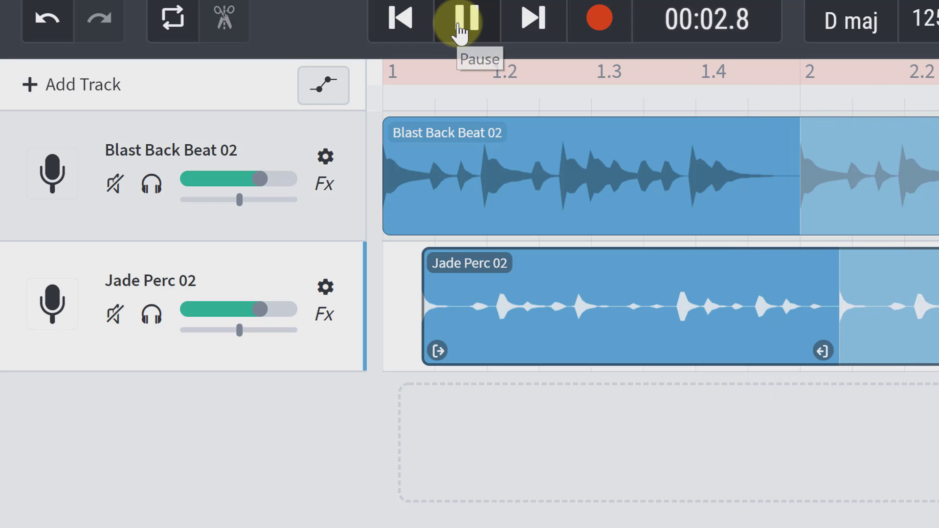
{"action": "left_click", "coordinate": [460, 26]}
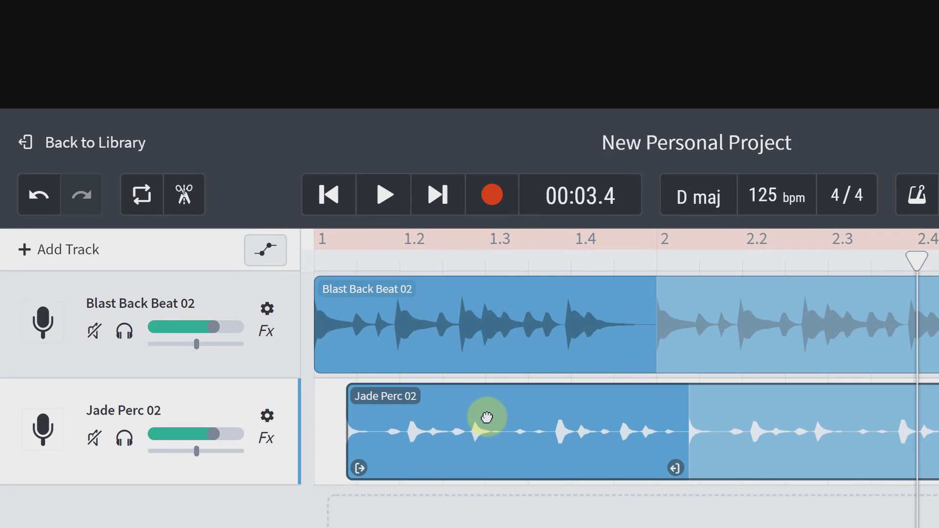
Step: Move the Jade Perc 02 region to just after beat 1.2 and play the project from the start
{"action": "left_click_drag", "start_coordinate": [486, 417], "coordinate": [469, 453]}
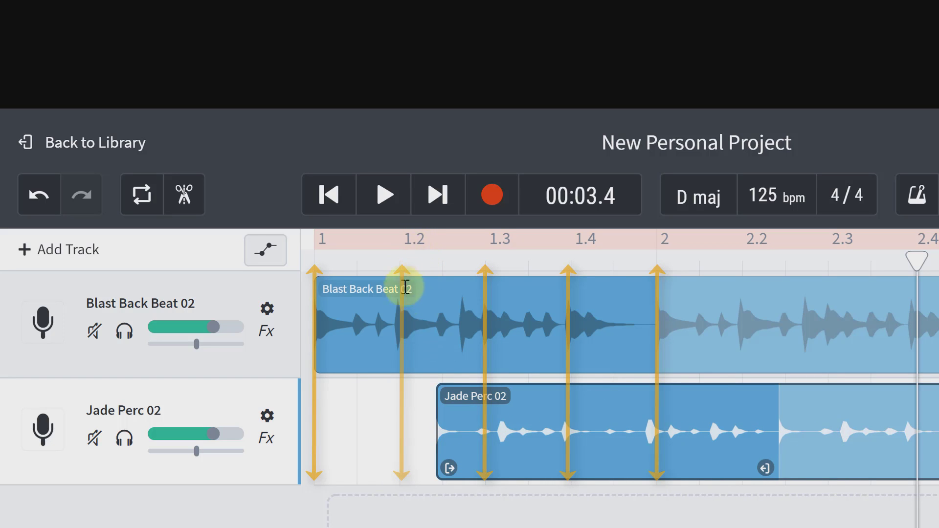
{"action": "left_click_drag", "start_coordinate": [481, 453], "coordinate": [452, 441]}
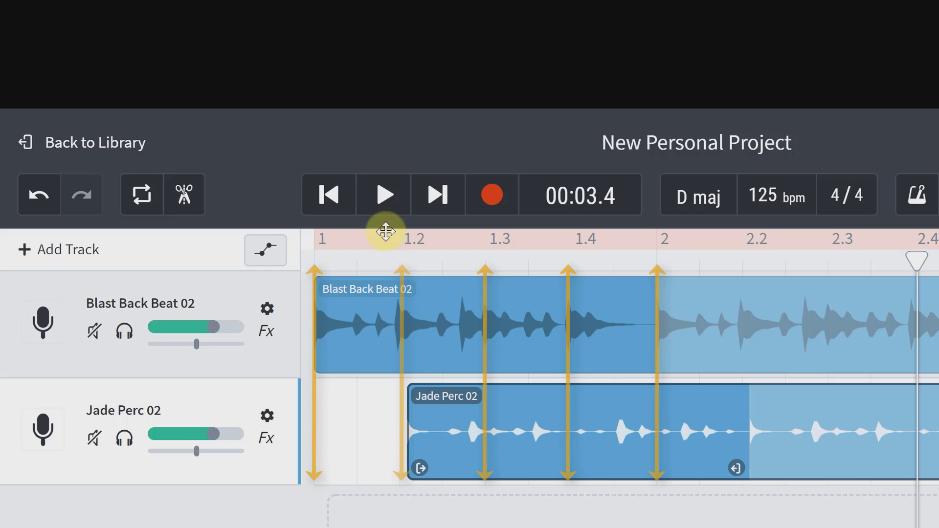
{"action": "left_click", "coordinate": [337, 196]}
{"action": "left_click", "coordinate": [386, 198]}
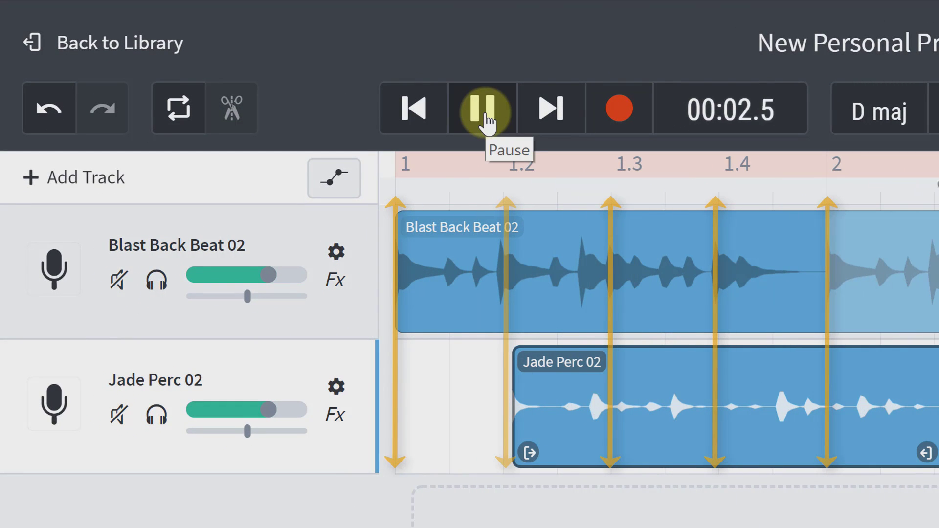
{"action": "left_click", "coordinate": [484, 110]}
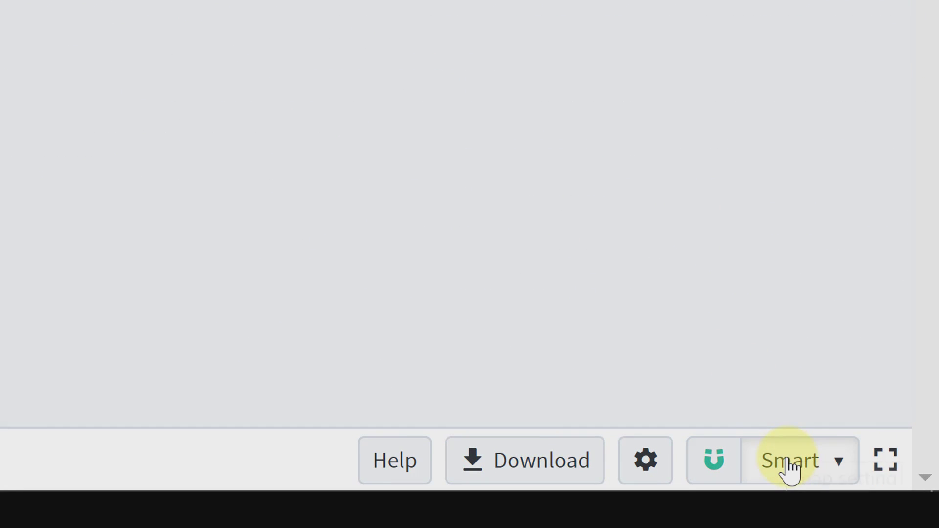
Step: Set the timeline's snap setting to 1/4
{"action": "left_click", "coordinate": [790, 467]}
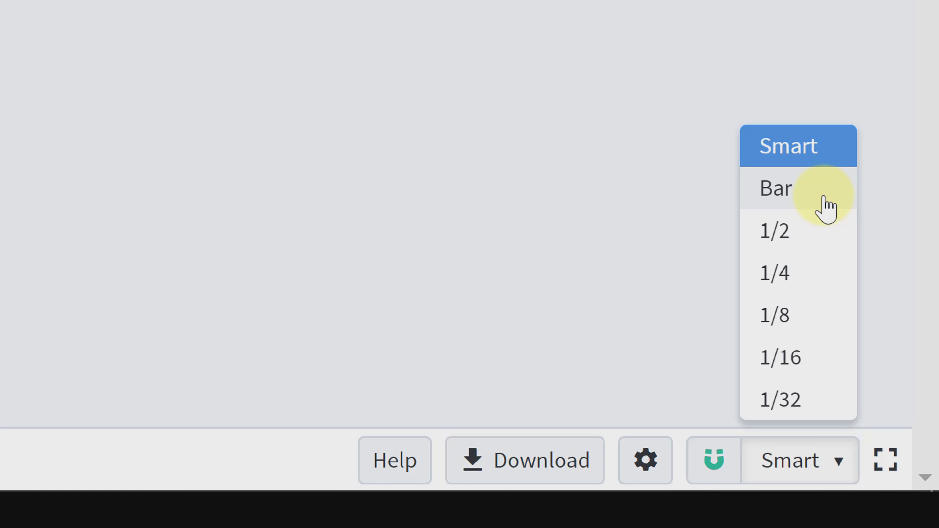
{"action": "left_click", "coordinate": [809, 275]}
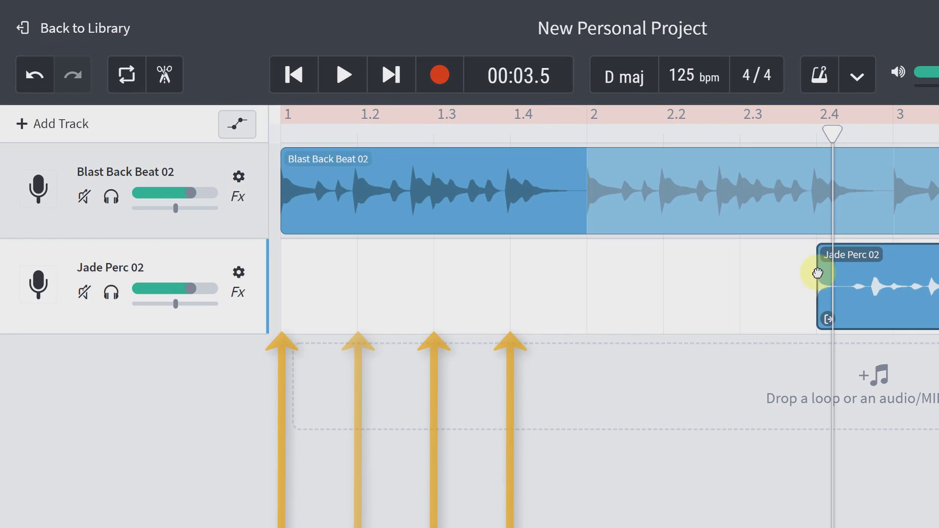
Step: Snap the Jade Perc 02 region back to the start of bar 1 and play both tracks from the beginning
{"action": "mouse_move", "coordinate": [817, 273]}
{"action": "left_mouse_down"}
{"action": "mouse_move", "coordinate": [606, 292]}
{"action": "mouse_move", "coordinate": [354, 289]}
{"action": "left_mouse_up"}
{"action": "left_click", "coordinate": [294, 76]}
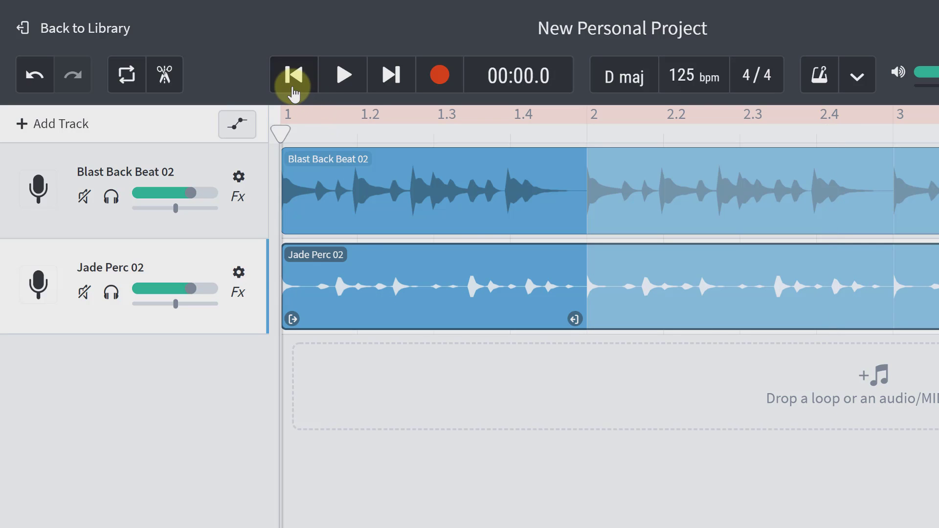
{"action": "left_click", "coordinate": [328, 87]}
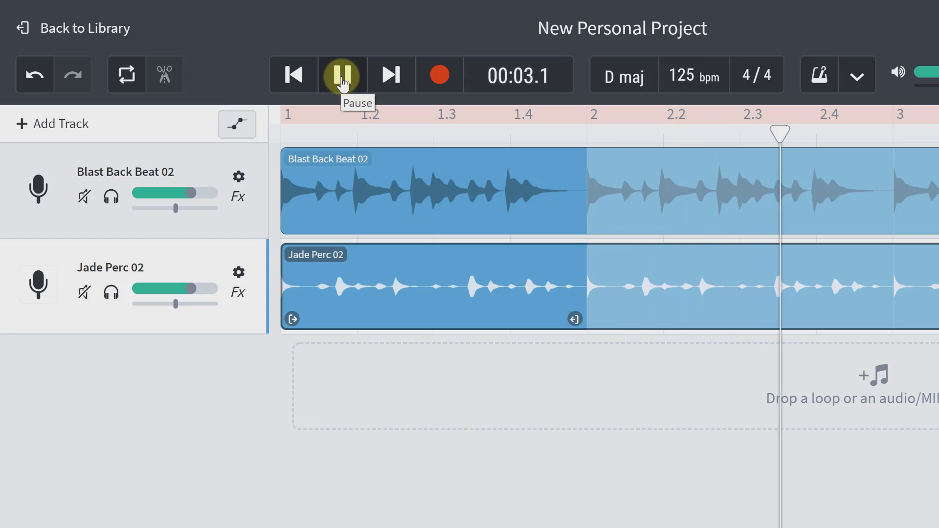
{"action": "left_click", "coordinate": [343, 78]}
Step: Move the Jade Perc 02 region one quarter note later to beat 1.2 and play the project from the start
{"action": "left_click", "coordinate": [354, 280]}
{"action": "left_click_drag", "start_coordinate": [382, 282], "coordinate": [399, 282]}
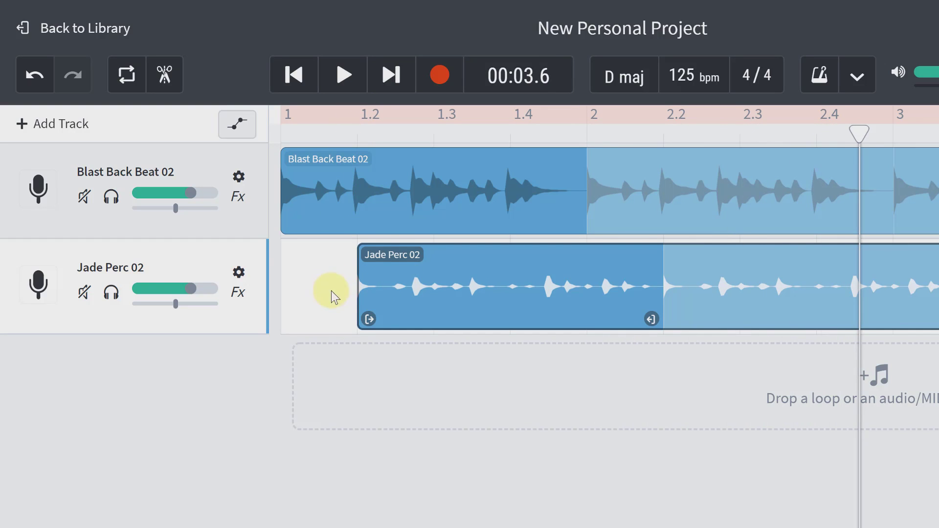
{"action": "left_click", "coordinate": [296, 79]}
{"action": "left_click", "coordinate": [345, 79]}
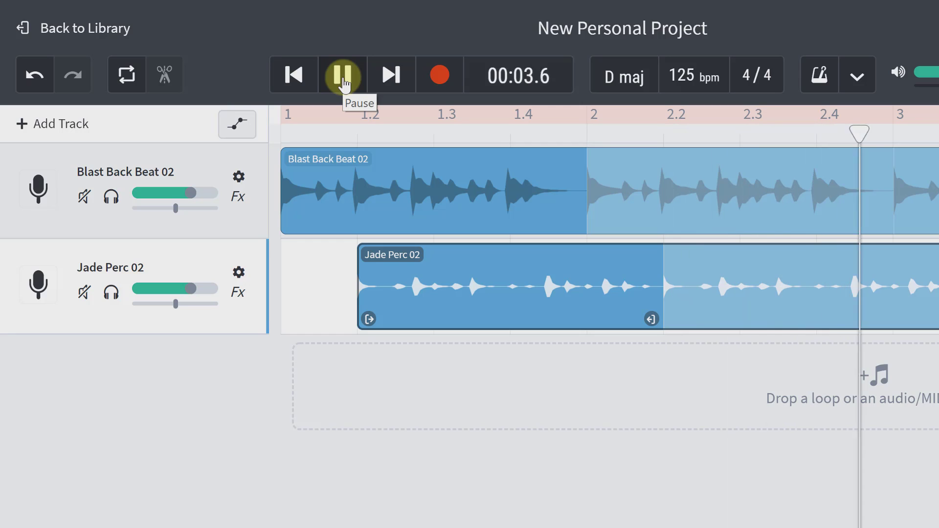
{"action": "left_click", "coordinate": [344, 78]}
Step: Change the timeline's snap setting to 1/8
{"action": "left_click", "coordinate": [357, 293]}
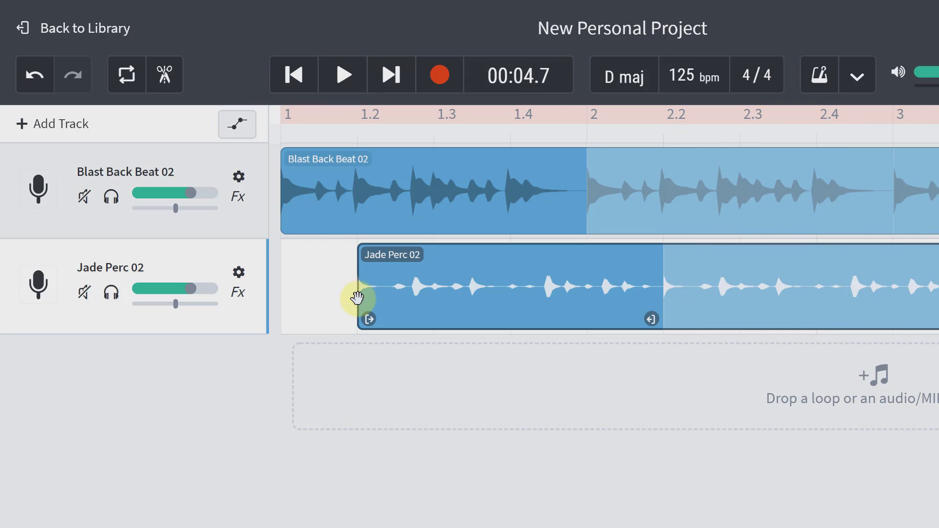
{"action": "left_click", "coordinate": [385, 287]}
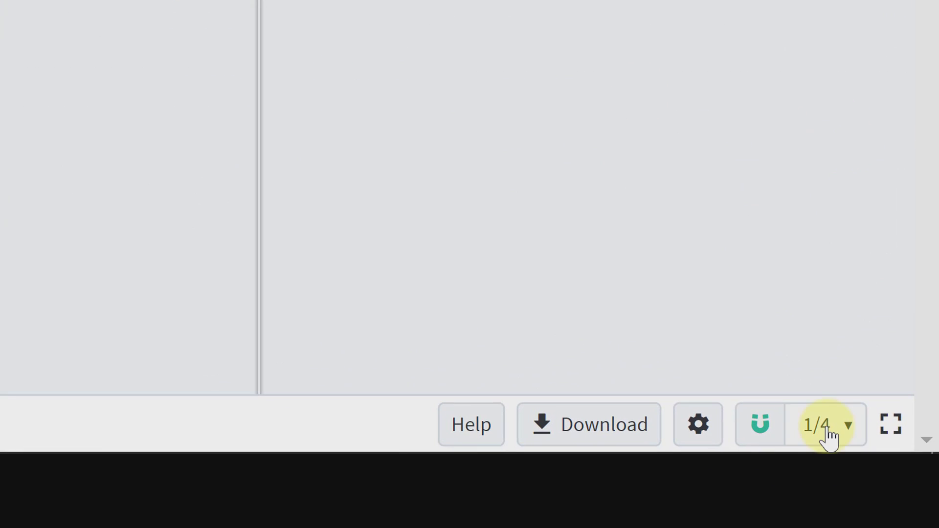
{"action": "left_click", "coordinate": [826, 431]}
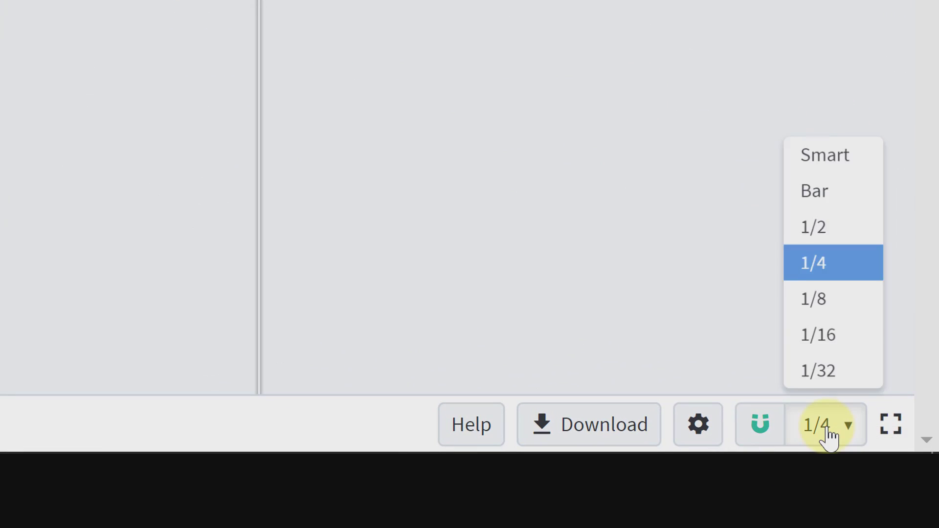
{"action": "left_click", "coordinate": [830, 299]}
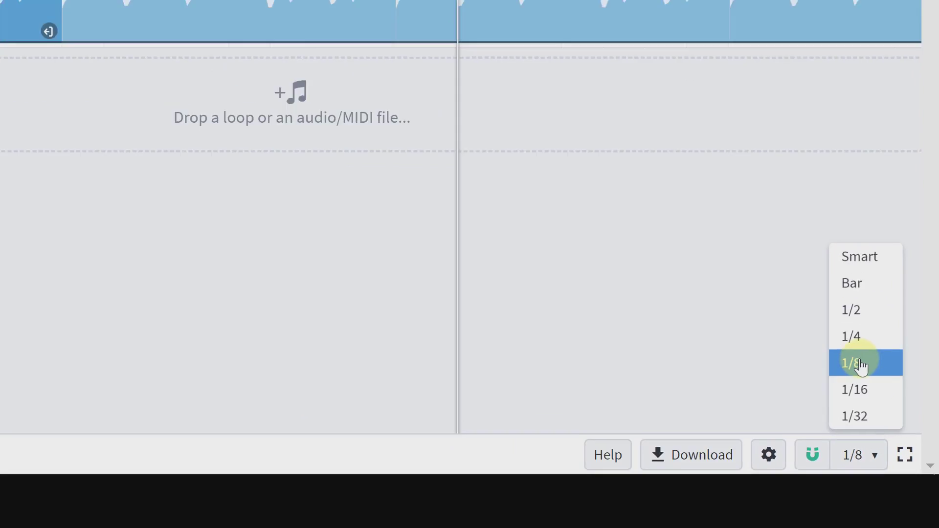
Step: Move the Jade Perc 02 region to one eighth note after the start of bar 1 and play from the beginning
{"action": "left_click", "coordinate": [389, 215]}
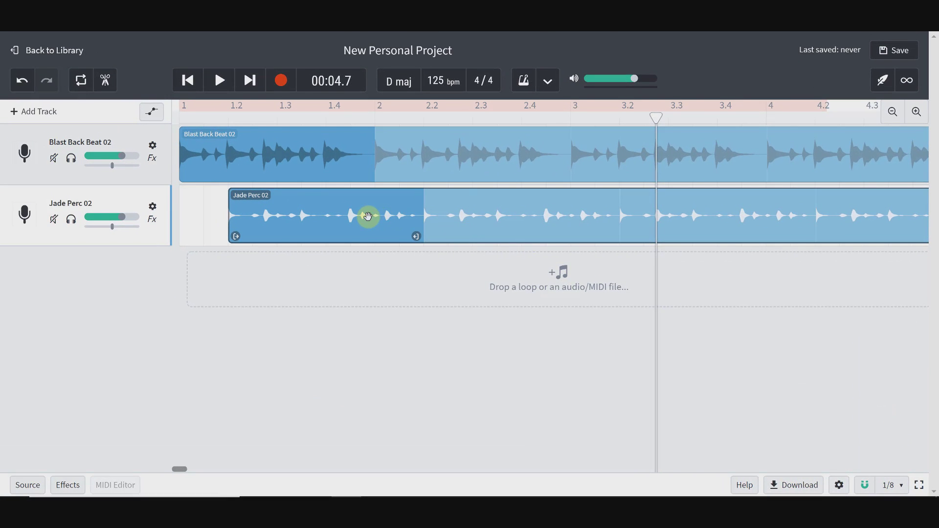
{"action": "left_click_drag", "start_coordinate": [368, 216], "coordinate": [515, 216]}
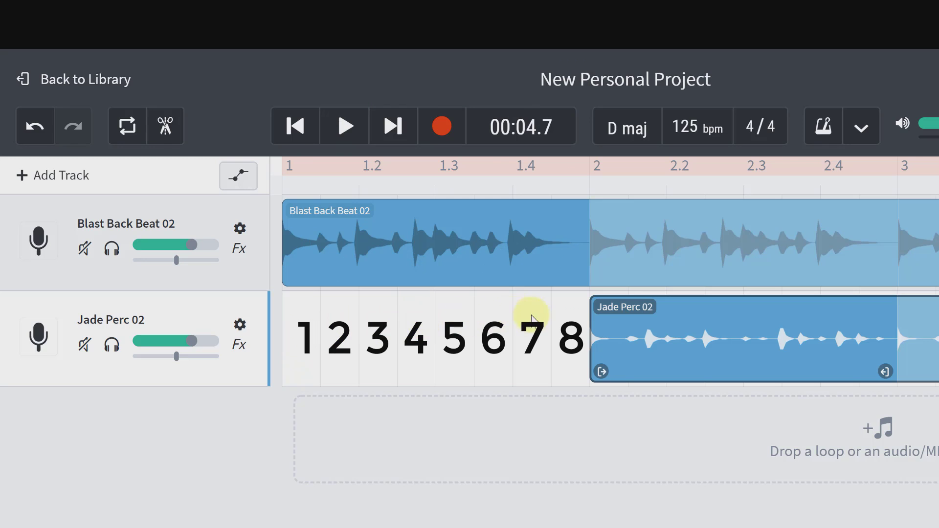
{"action": "left_click_drag", "start_coordinate": [620, 322], "coordinate": [374, 328]}
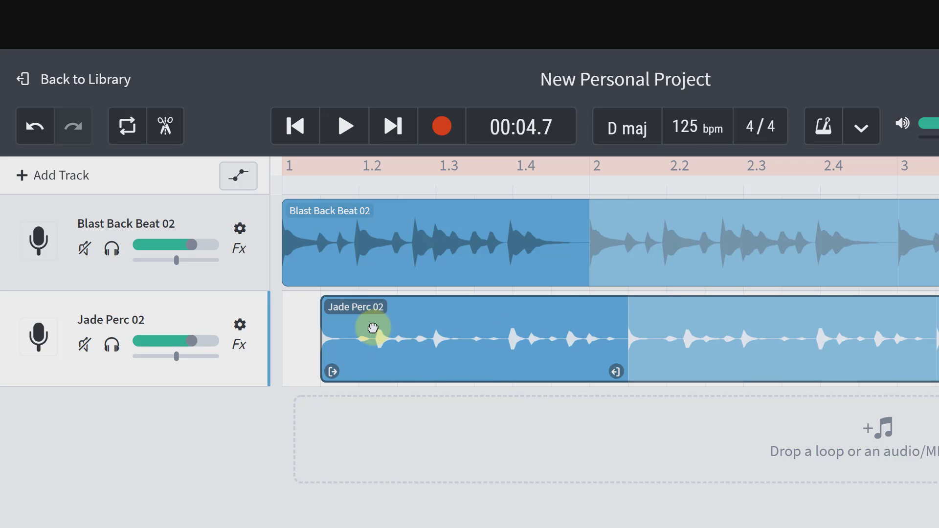
{"action": "left_click", "coordinate": [284, 128]}
{"action": "left_click", "coordinate": [341, 134]}
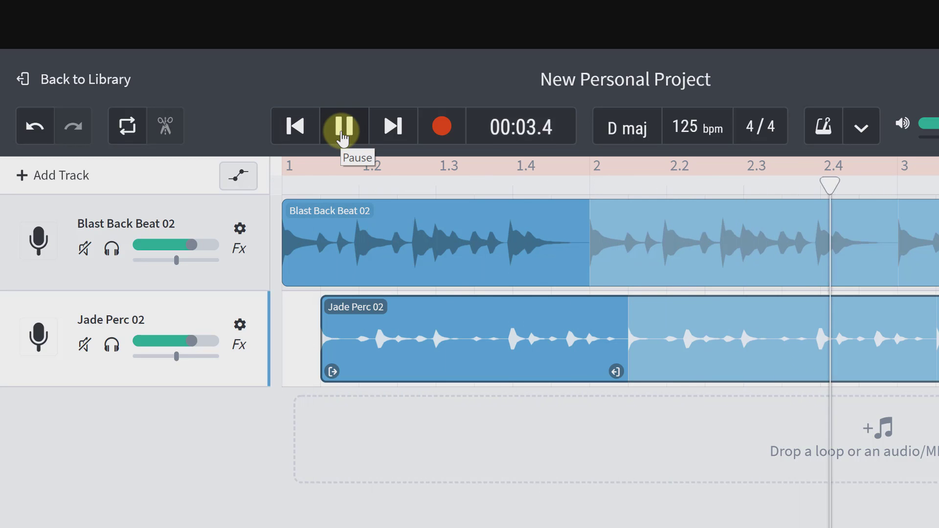
{"action": "left_click", "coordinate": [342, 136]}
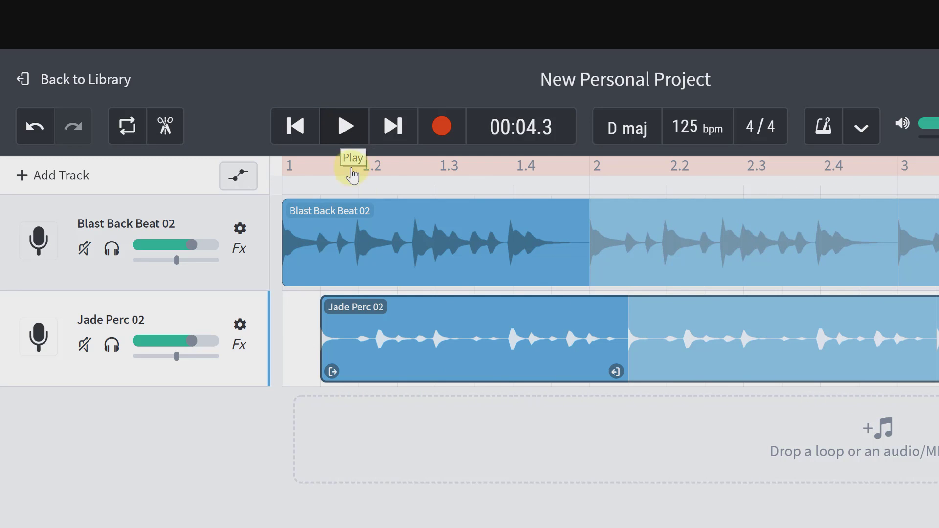
Step: Move the Jade Perc 02 region back to the start of bar 1 and play both tracks from the beginning
{"action": "left_click", "coordinate": [392, 350]}
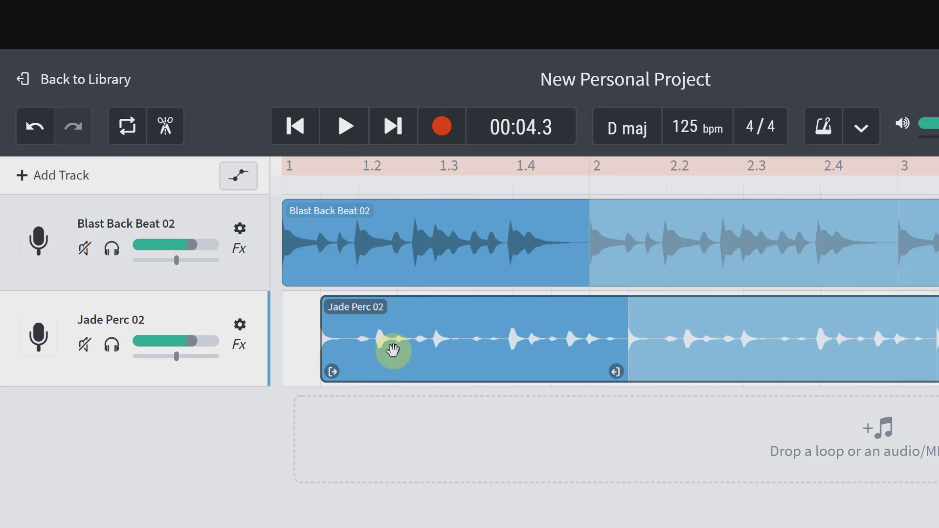
{"action": "left_click_drag", "start_coordinate": [392, 350], "coordinate": [329, 354]}
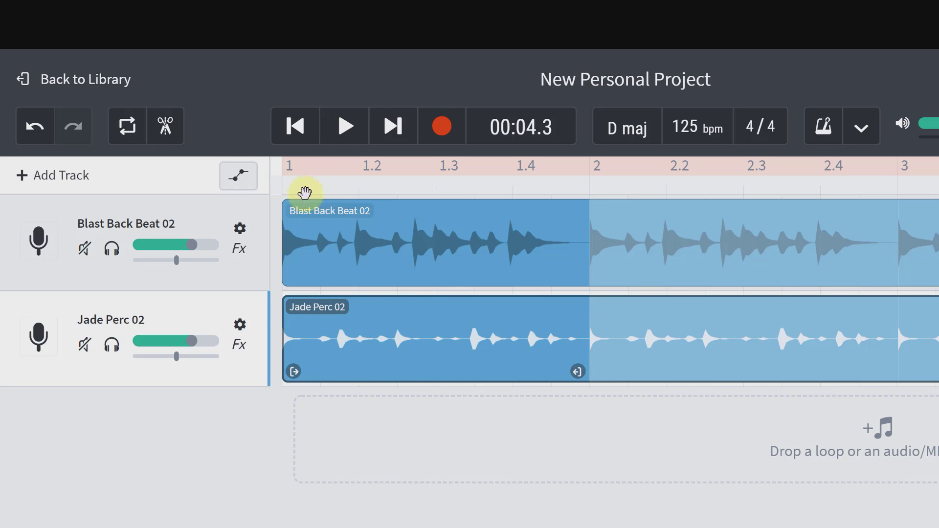
{"action": "left_click", "coordinate": [294, 147]}
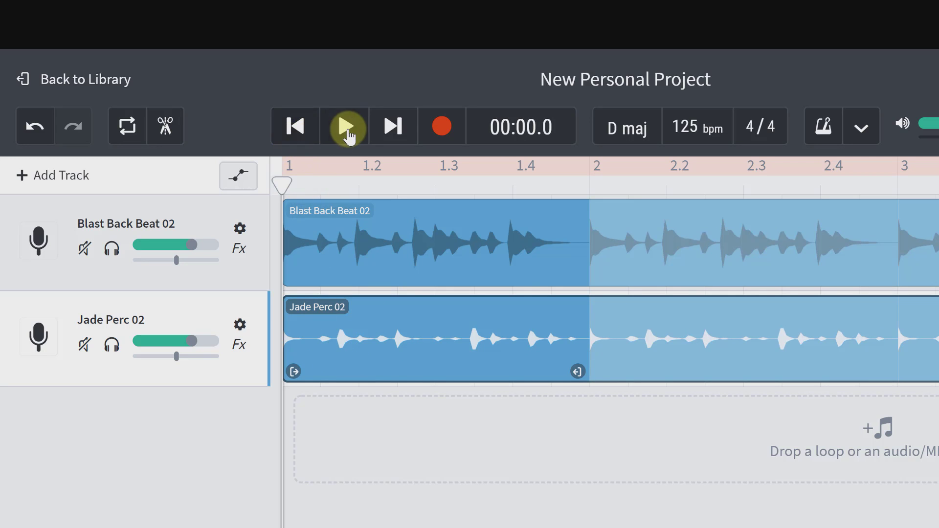
{"action": "left_click", "coordinate": [347, 137]}
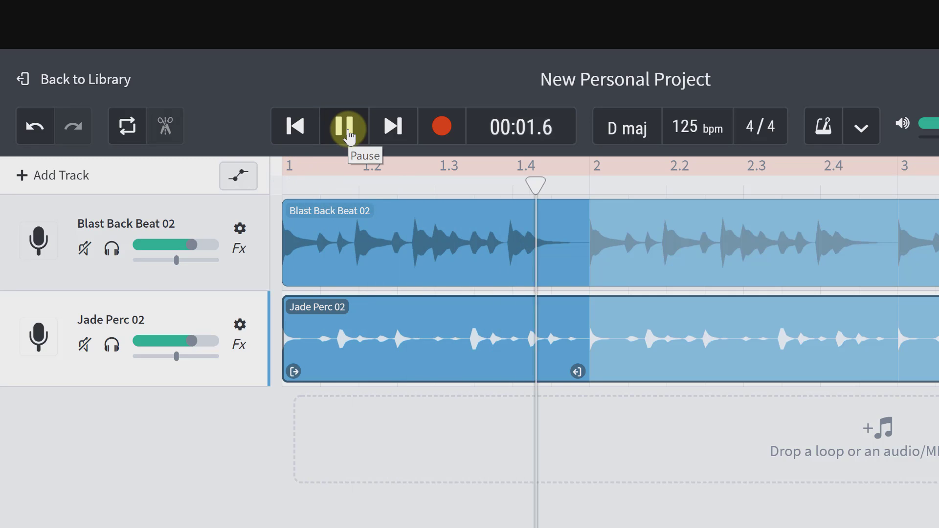
{"action": "left_click", "coordinate": [347, 128]}
Step: Shift the Jade Perc 02 region one eighth note past the start of bar 1 and play the project from the start
{"action": "left_click", "coordinate": [347, 319]}
{"action": "left_click_drag", "start_coordinate": [364, 320], "coordinate": [383, 320]}
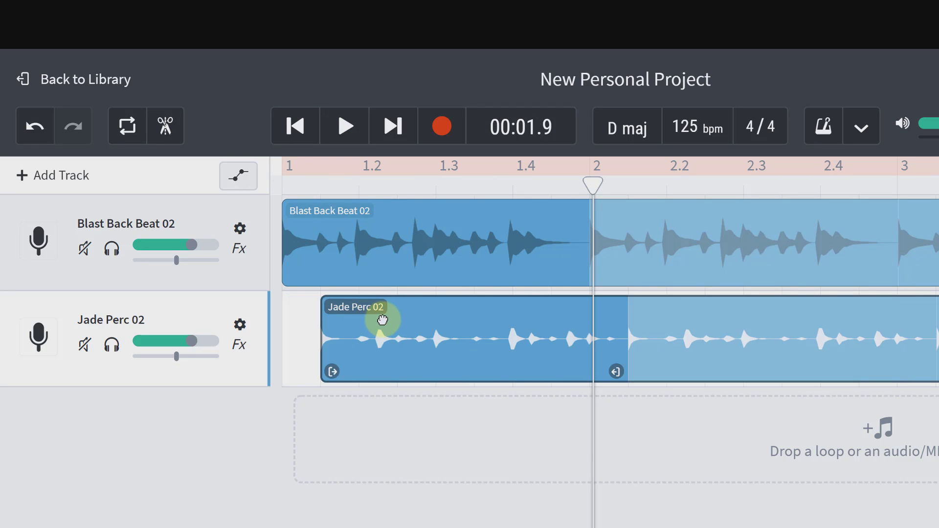
{"action": "left_click", "coordinate": [295, 137]}
{"action": "left_click", "coordinate": [340, 128]}
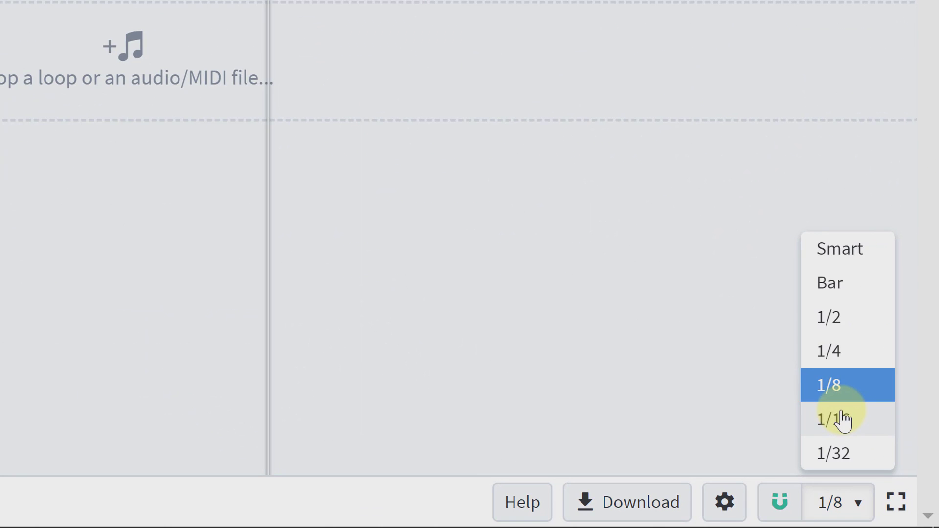
Step: Set the timeline's snap to 1/16 and place the Jade Perc 02 region one sixteenth note after the start of bar 1
{"action": "left_click", "coordinate": [851, 430]}
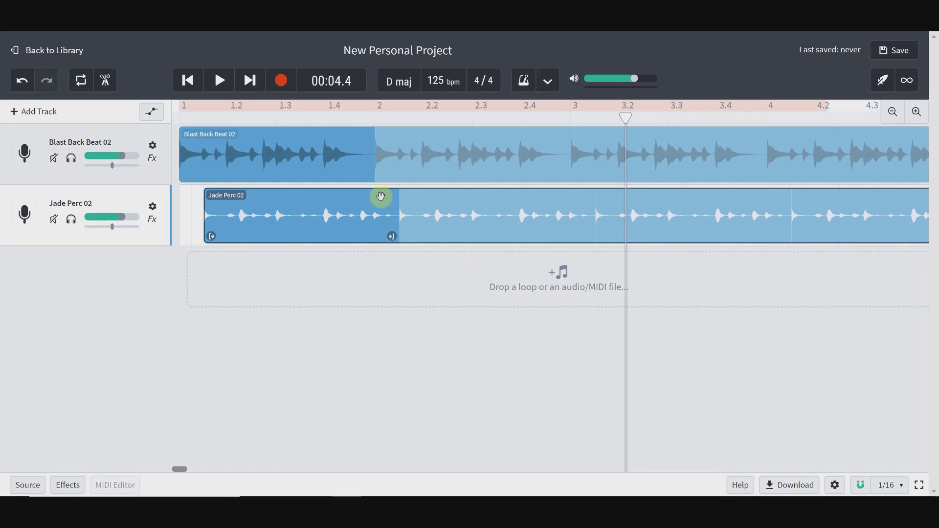
{"action": "left_click_drag", "start_coordinate": [205, 113], "coordinate": [220, 24]}
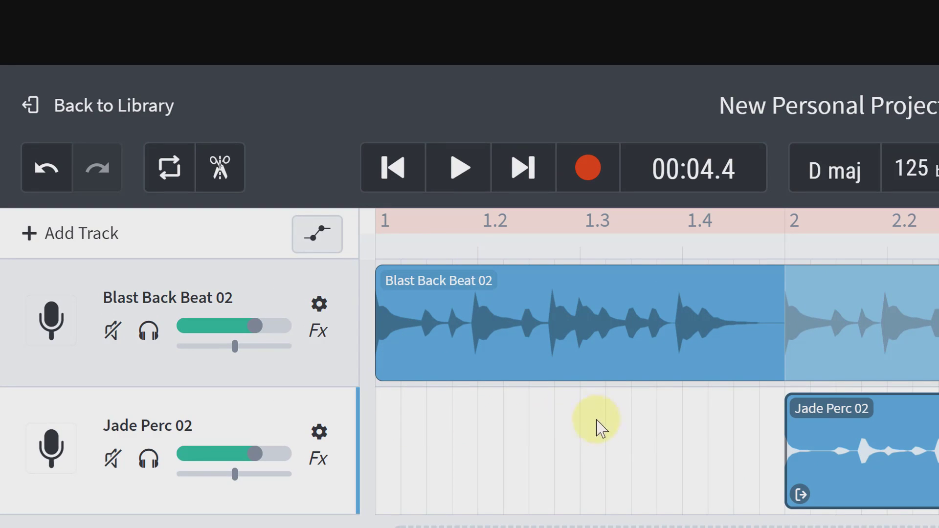
{"action": "left_click", "coordinate": [826, 470]}
{"action": "left_click_drag", "start_coordinate": [827, 470], "coordinate": [451, 444]}
Step: Play the project from the beginning to hear the one-sixteenth offset, and pause playback
{"action": "left_click", "coordinate": [387, 168]}
{"action": "left_click", "coordinate": [459, 168]}
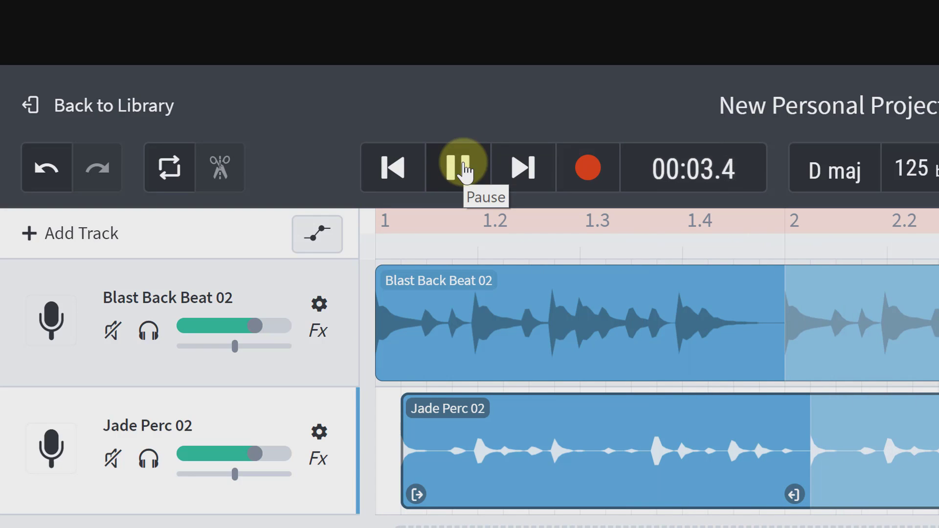
{"action": "left_click", "coordinate": [463, 169]}
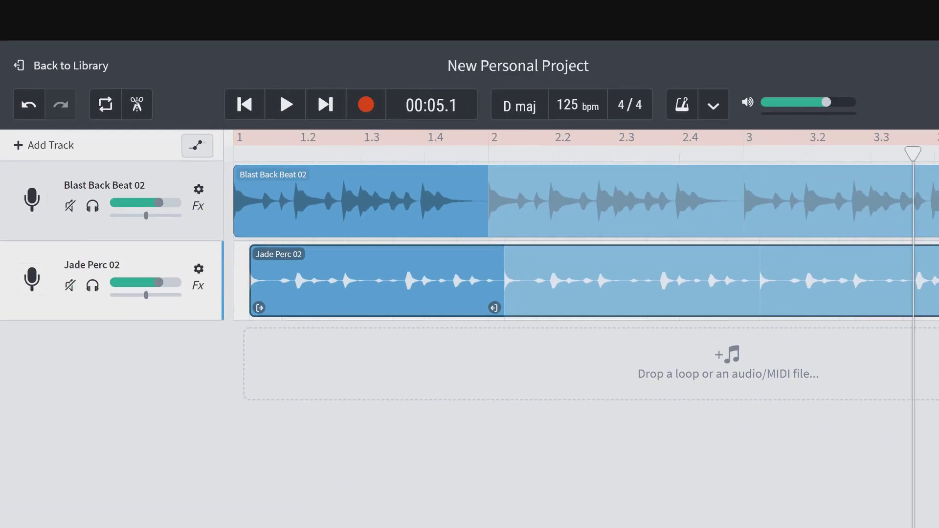
Step: Set the timeline's snap to 1/32 and move the Jade Perc 02 region to one thirty-second note after the start of bar 1
{"action": "left_click", "coordinate": [890, 485]}
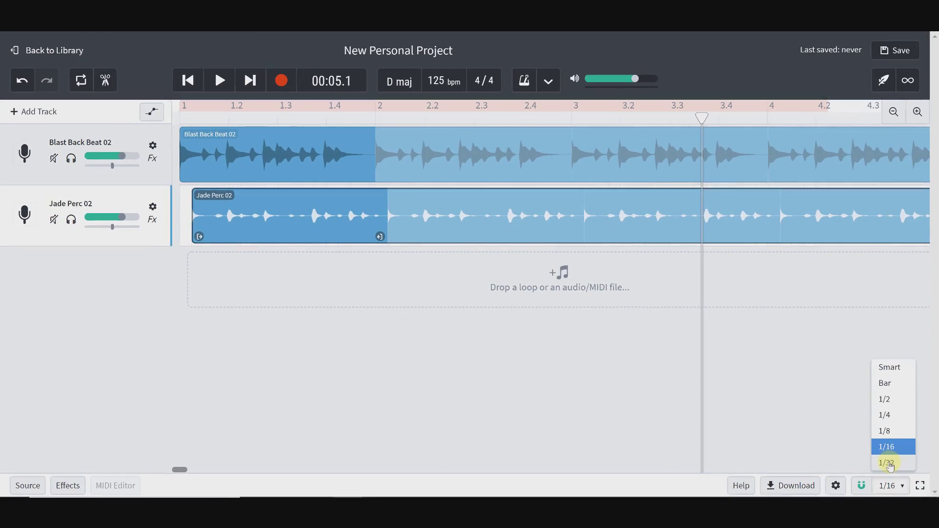
{"action": "left_click", "coordinate": [886, 462]}
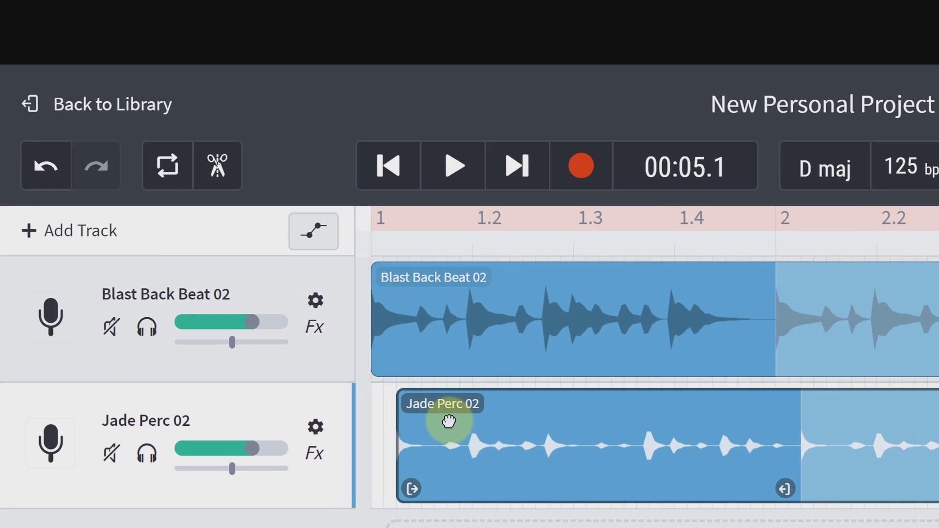
{"action": "left_click_drag", "start_coordinate": [216, 202], "coordinate": [212, 203]}
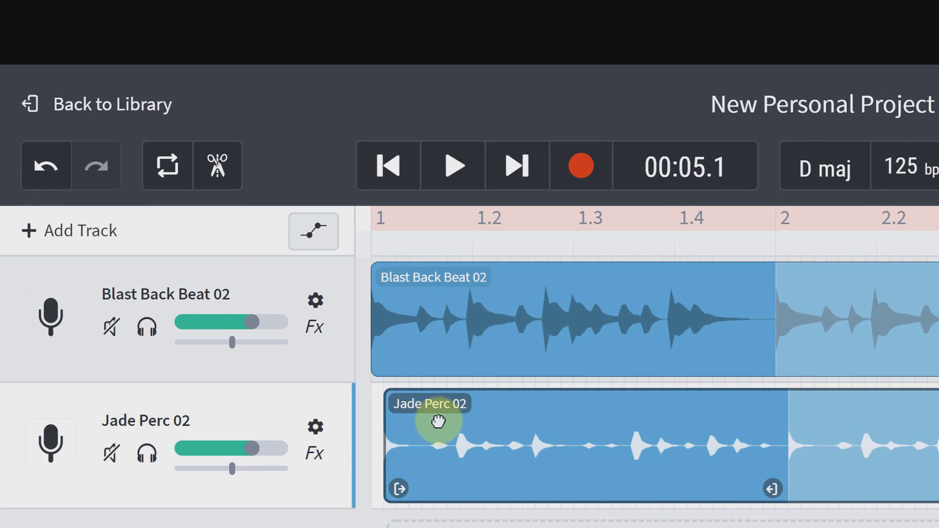
Step: Play the project from the beginning to hear the one-thirty-second offset, and pause playback
{"action": "left_click", "coordinate": [389, 165]}
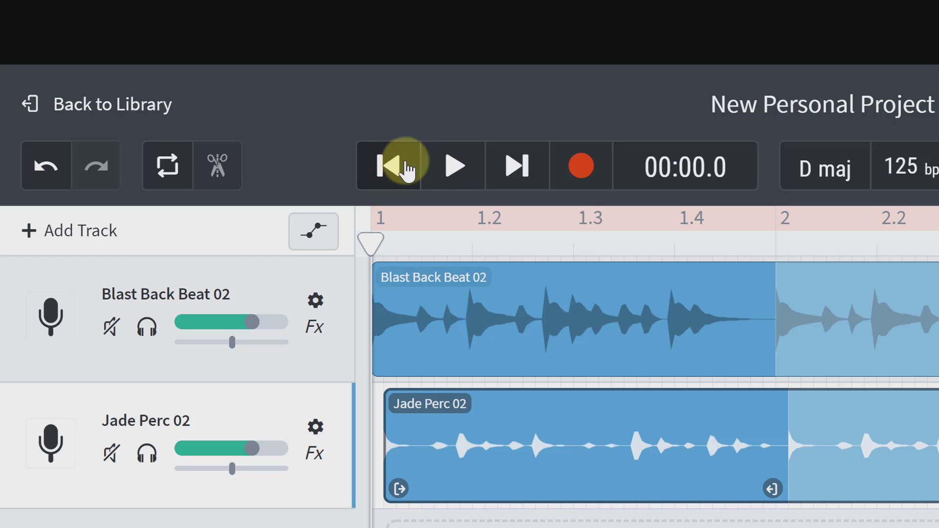
{"action": "left_click", "coordinate": [452, 172]}
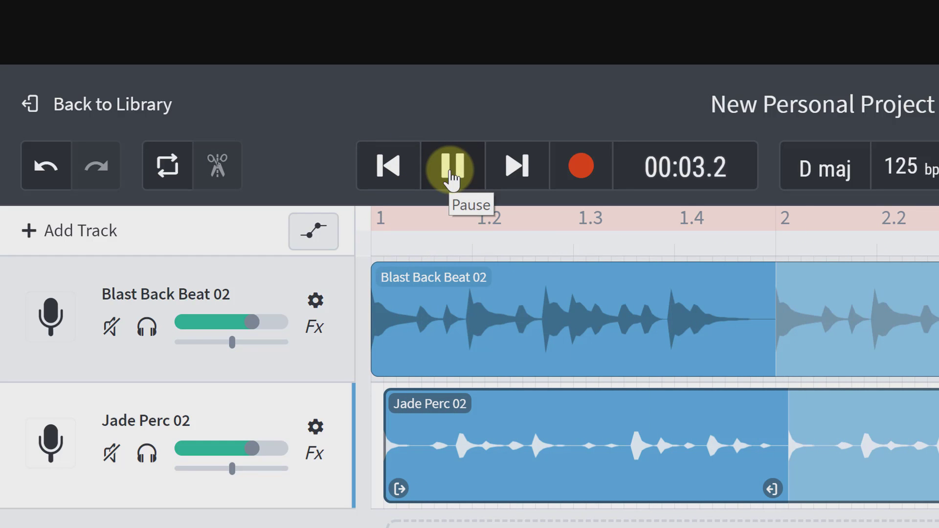
{"action": "left_click", "coordinate": [451, 173]}
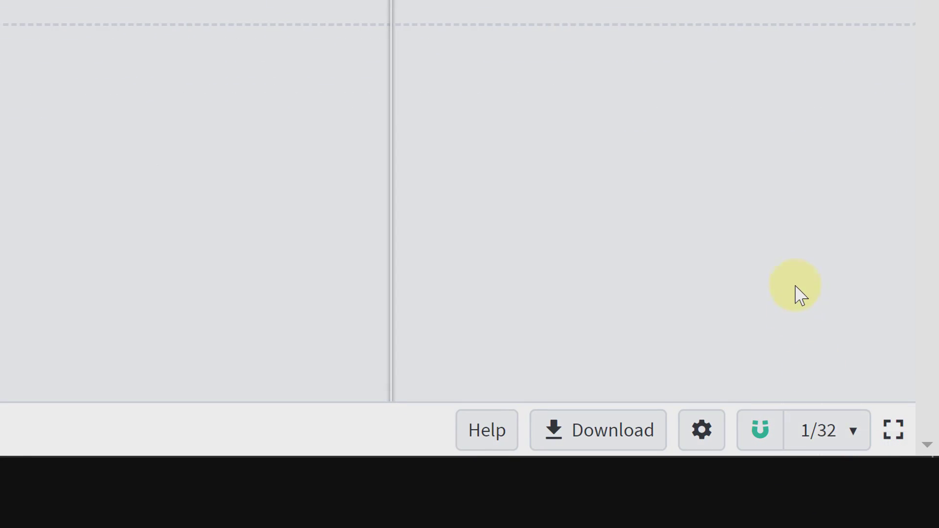
Step: Switch the timeline's snap setting to 1/16 and finally to 1/8
{"action": "left_click", "coordinate": [825, 432]}
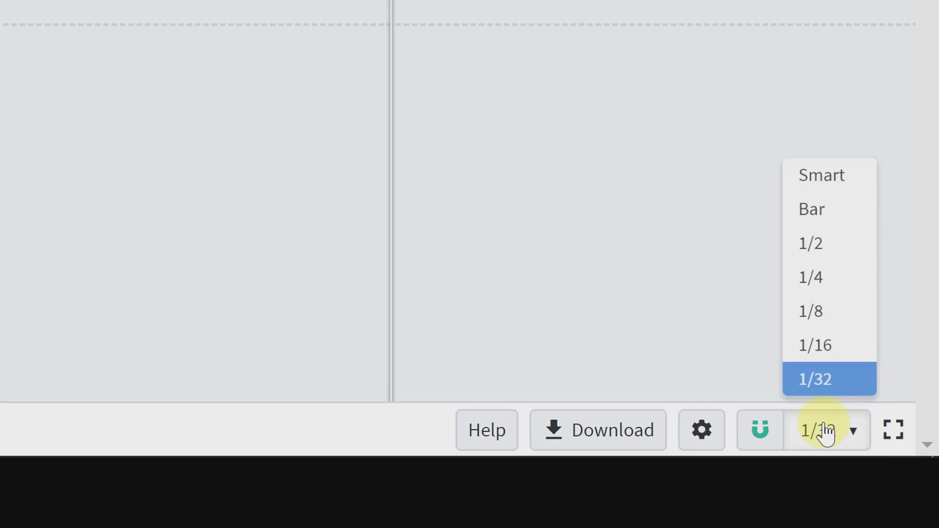
{"action": "left_click", "coordinate": [824, 346]}
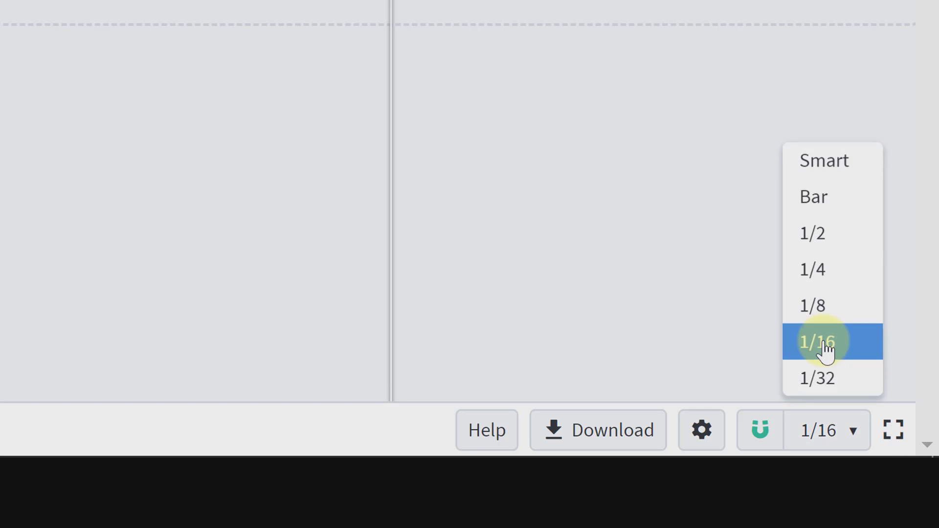
{"action": "left_click", "coordinate": [824, 433]}
{"action": "left_click", "coordinate": [826, 309]}
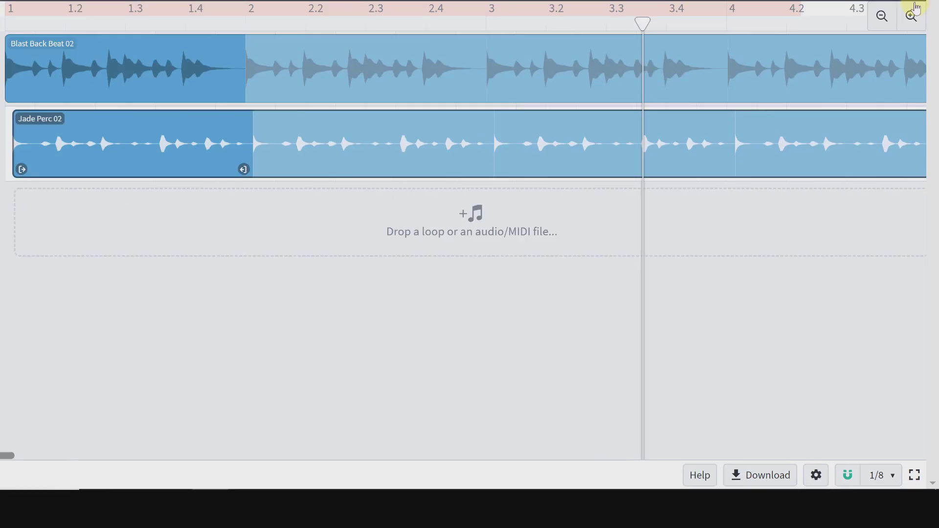
Step: Add the Blast Back Bass 01 loop on a new third track starting at bar 1 and play the project
{"action": "left_click", "coordinate": [910, 86]}
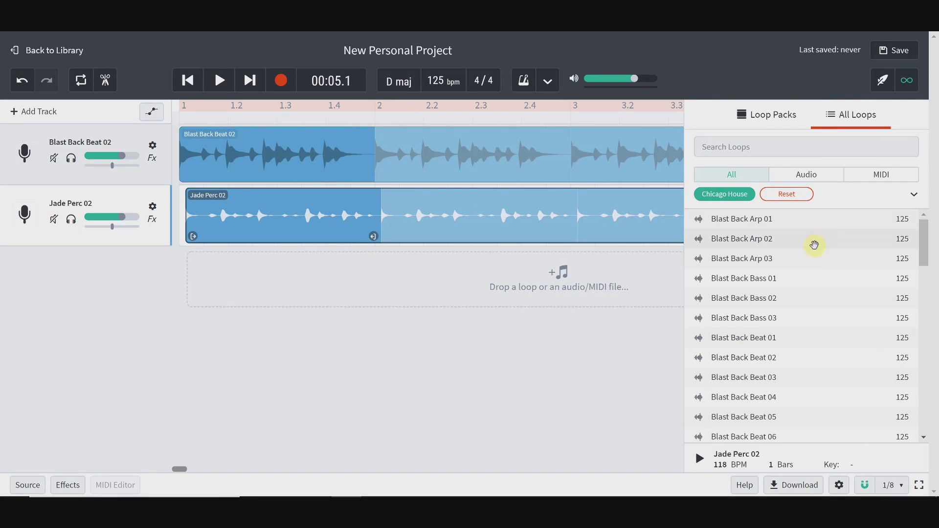
{"action": "left_click", "coordinate": [771, 278]}
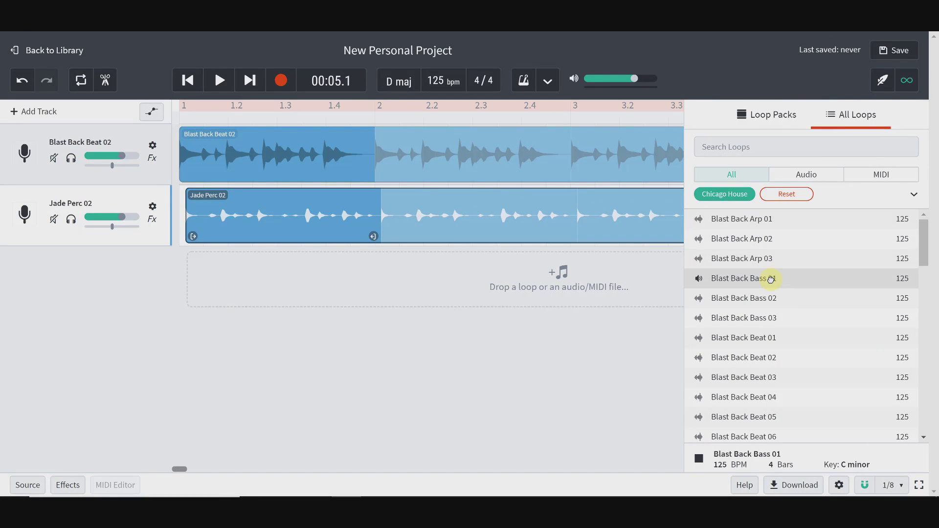
{"action": "left_click_drag", "start_coordinate": [771, 278], "coordinate": [411, 265]}
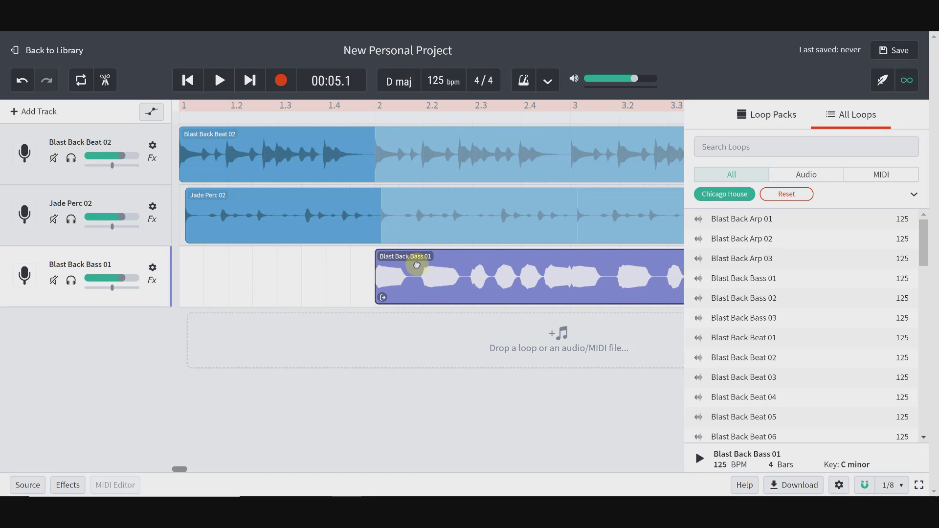
{"action": "left_click_drag", "start_coordinate": [396, 276], "coordinate": [227, 273]}
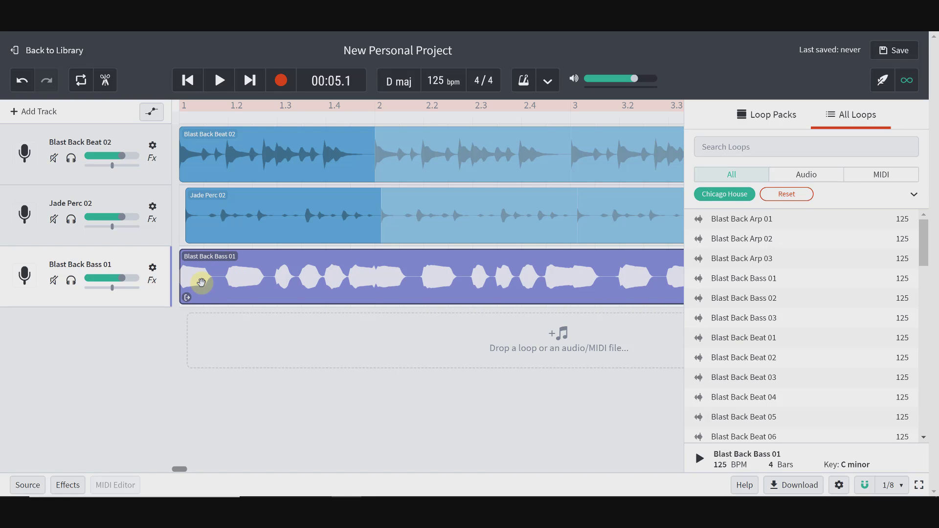
{"action": "left_click", "coordinate": [220, 81]}
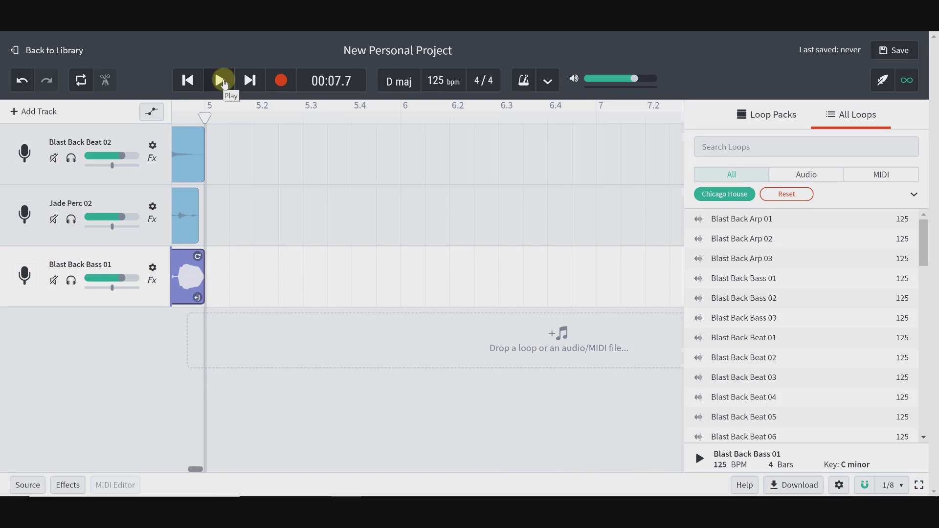
Step: Set the timeline's snap to 1/32 and align the Jade Perc 02 region with the start of bar 1
{"action": "left_click", "coordinate": [899, 486]}
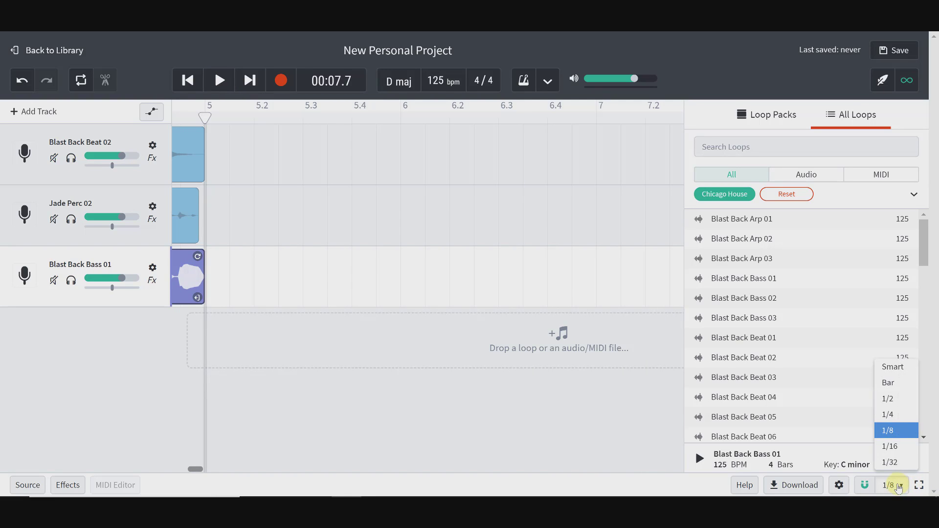
{"action": "left_click", "coordinate": [895, 462]}
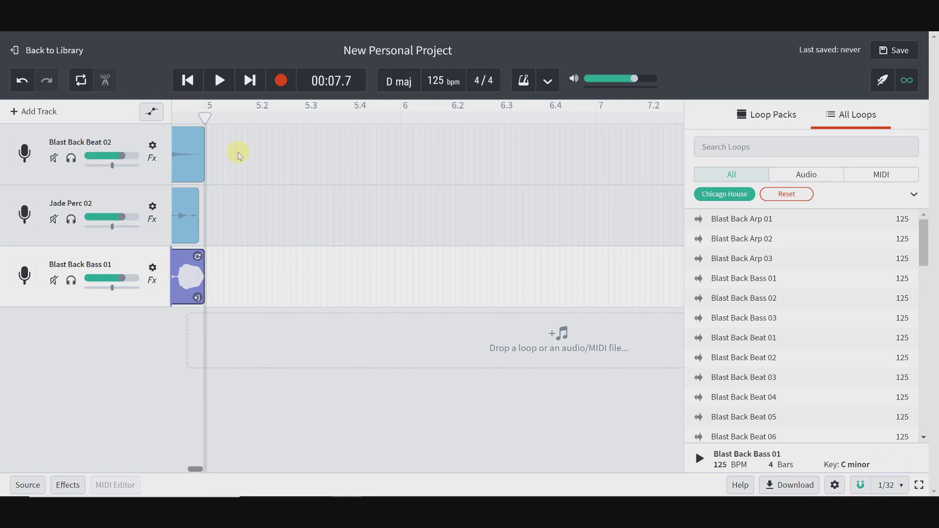
{"action": "scroll", "coordinate": [262, 415], "scroll_direction": "left", "scroll_amount": 5}
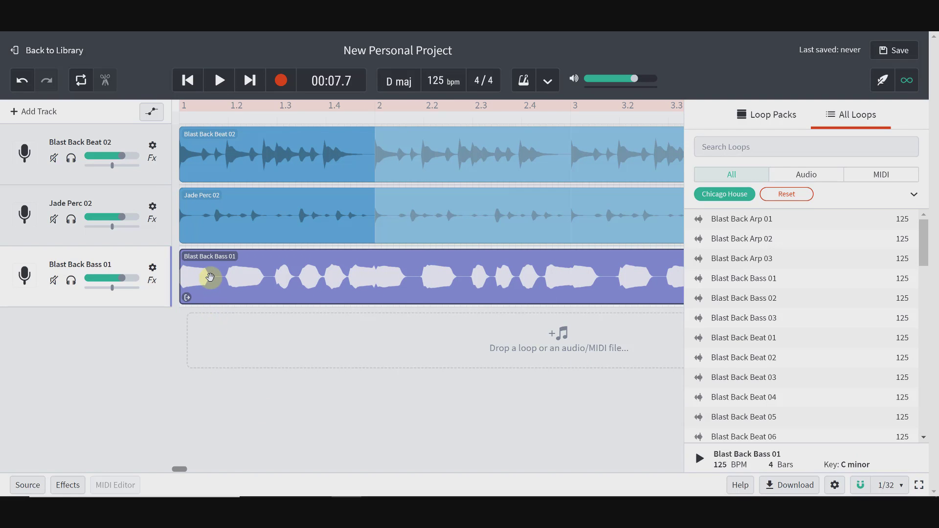
Step: Offset the Blast Back Bass 01 region by one thirty-second note and the Jade Perc 02 region by three thirty-second notes from the start of bar 1
{"action": "mouse_move", "coordinate": [211, 277]}
{"action": "left_mouse_down"}
{"action": "mouse_move", "coordinate": [340, 278]}
{"action": "mouse_move", "coordinate": [235, 294]}
{"action": "mouse_move", "coordinate": [219, 287]}
{"action": "mouse_move", "coordinate": [210, 259]}
{"action": "left_mouse_up"}
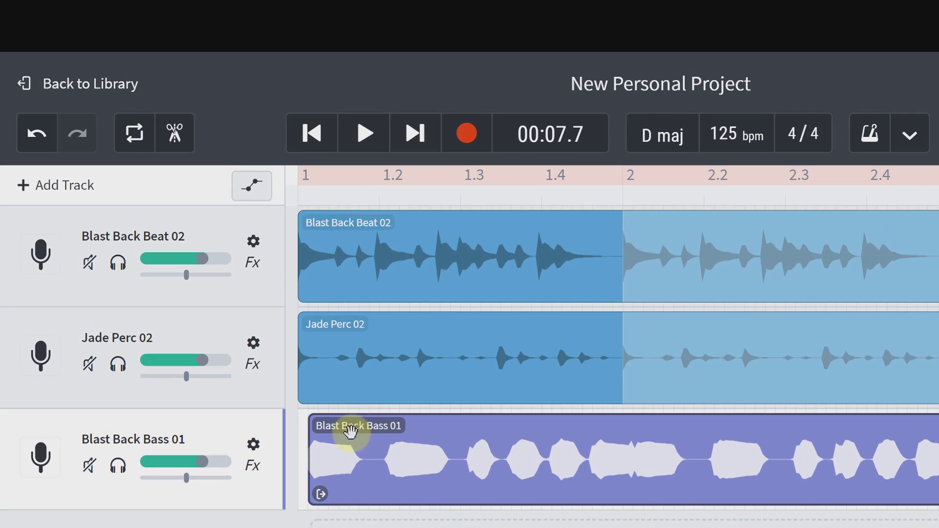
{"action": "left_click_drag", "start_coordinate": [350, 430], "coordinate": [350, 430]}
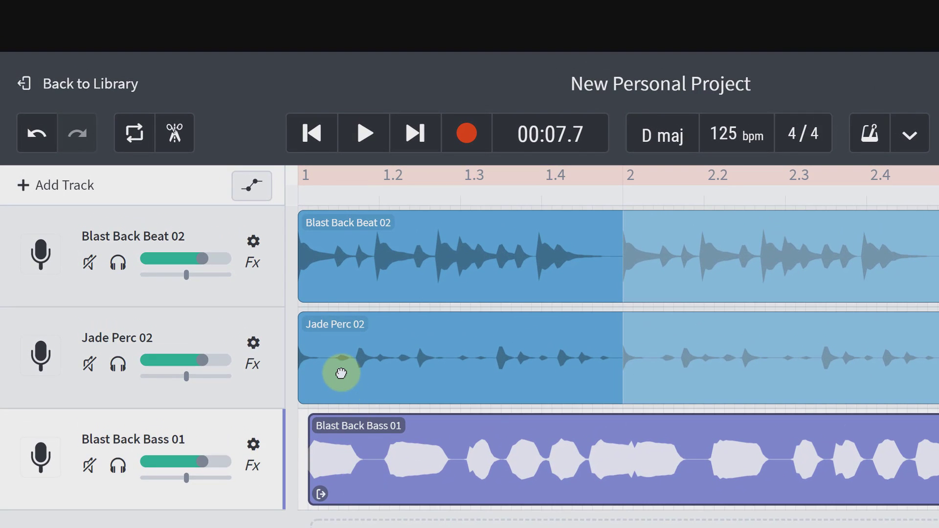
{"action": "left_click", "coordinate": [340, 373]}
{"action": "left_click_drag", "start_coordinate": [351, 373], "coordinate": [369, 372]}
Step: Play and pause the project with the offset regions, and start playback of the extended three-track arrangement
{"action": "left_click", "coordinate": [365, 134]}
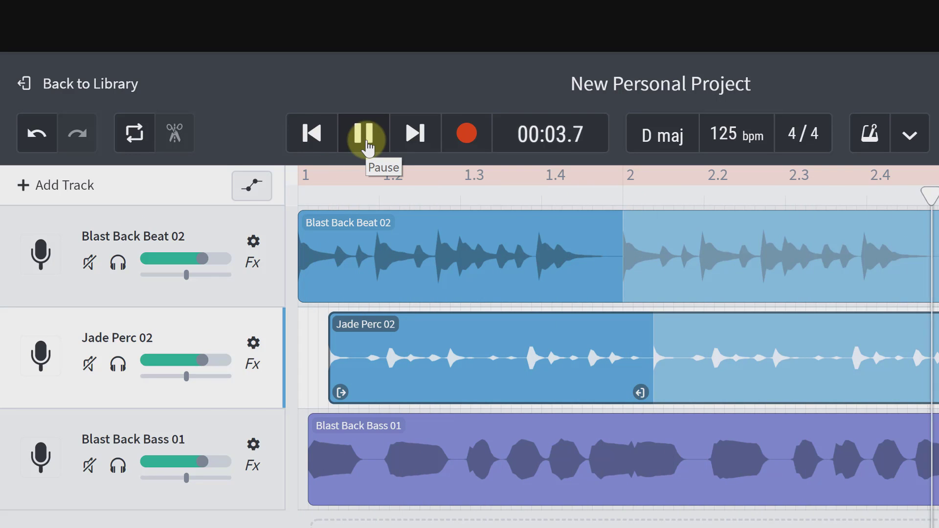
{"action": "left_click", "coordinate": [366, 138]}
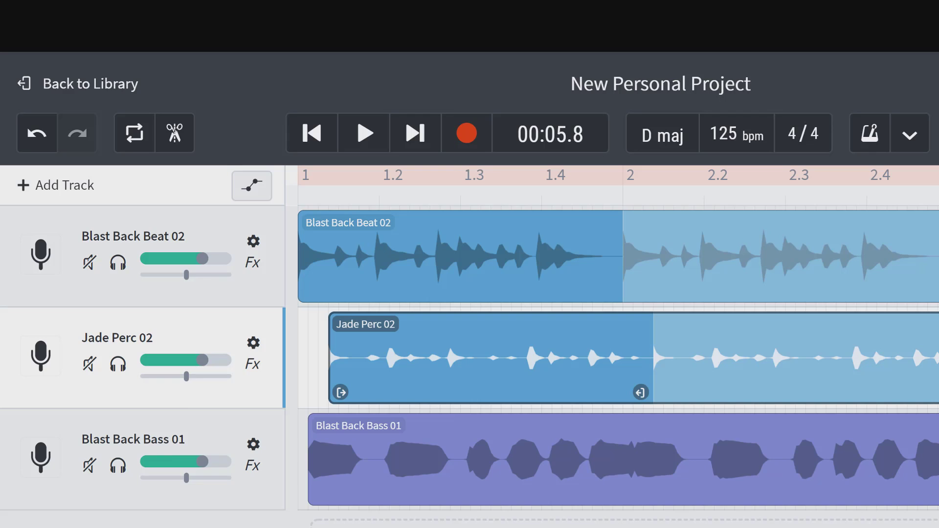
{"action": "left_click", "coordinate": [367, 137]}
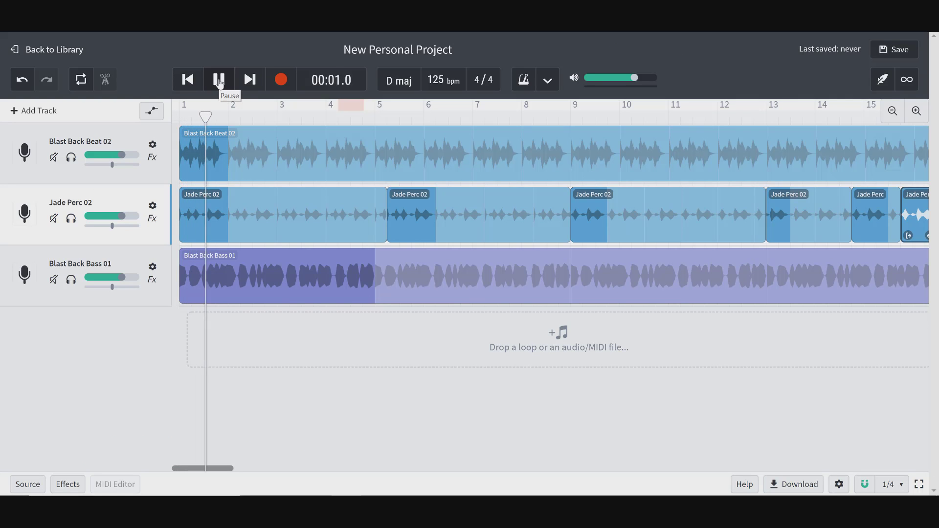